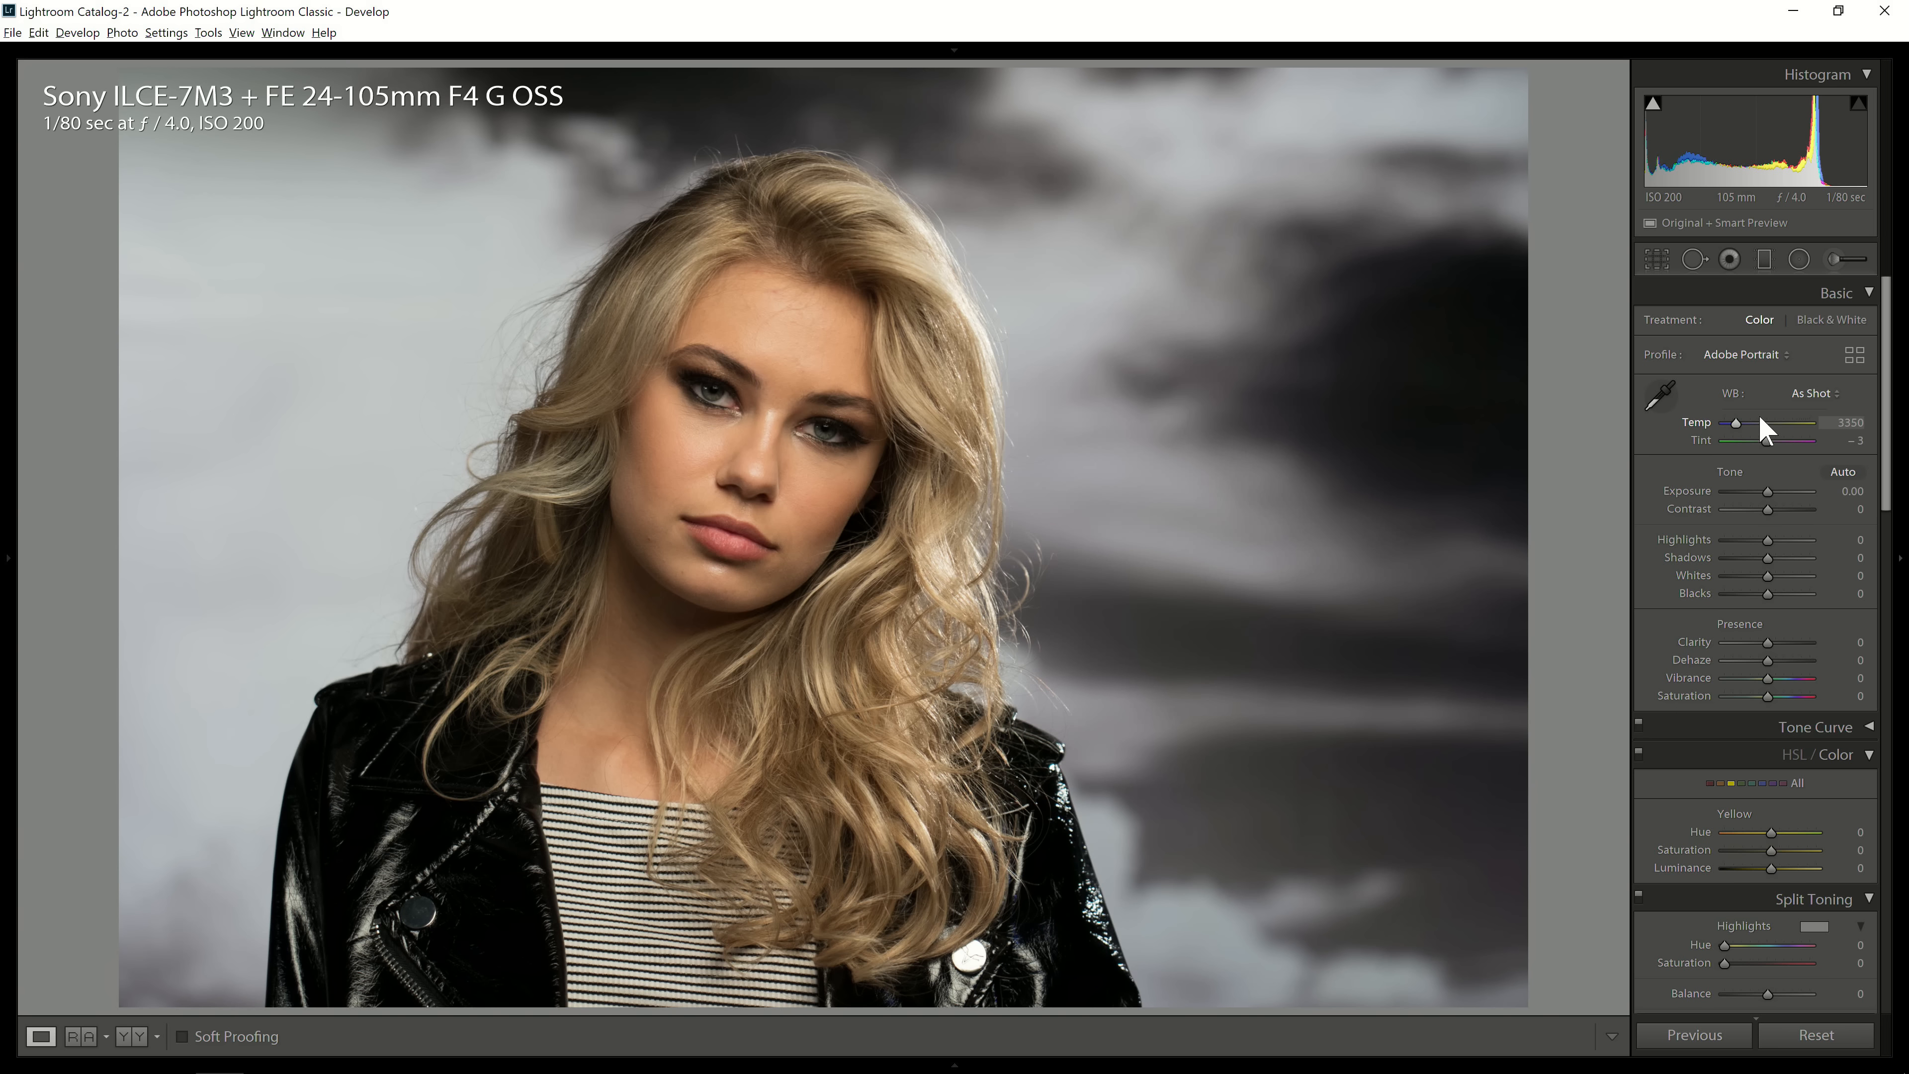
- Try the Adobe Color profile on the portrait and return it to Adobe Portrait for comparison
left_click(1768, 355)
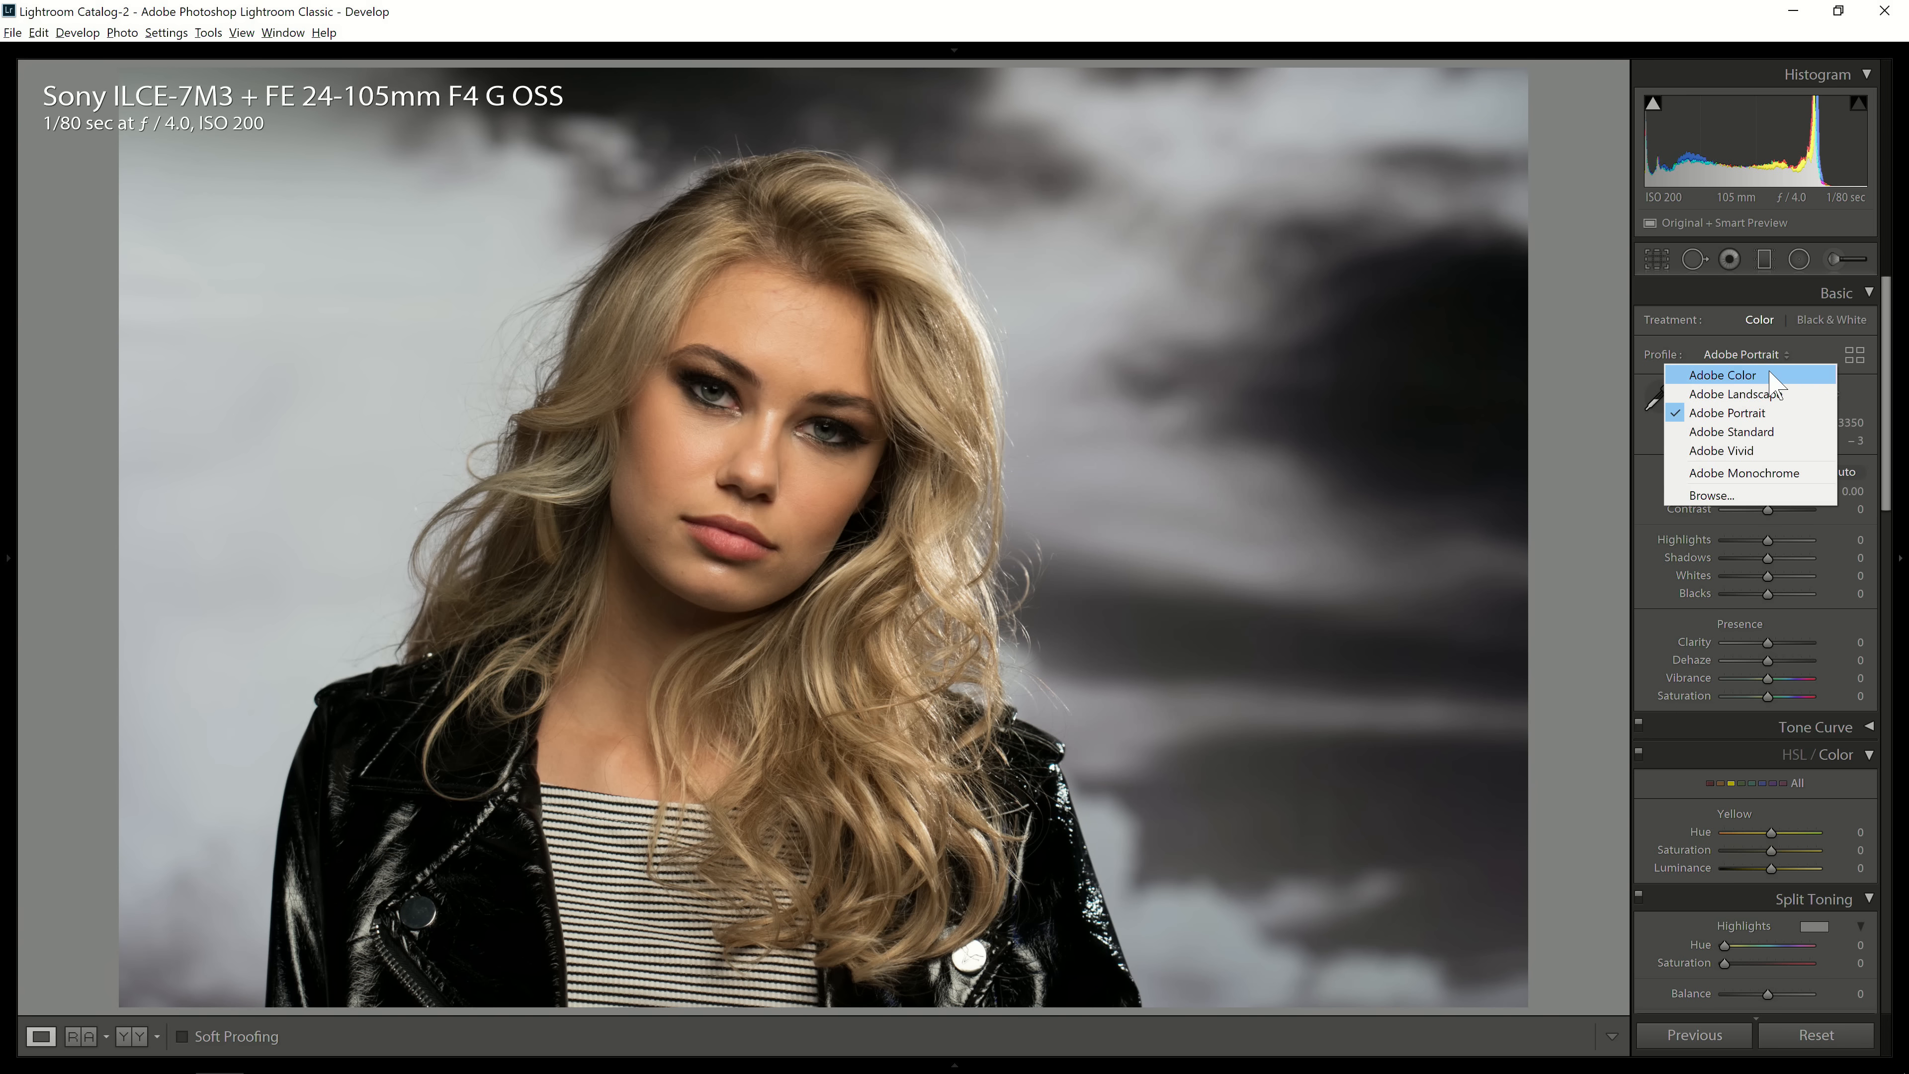
left_click(1770, 375)
left_click(1767, 355)
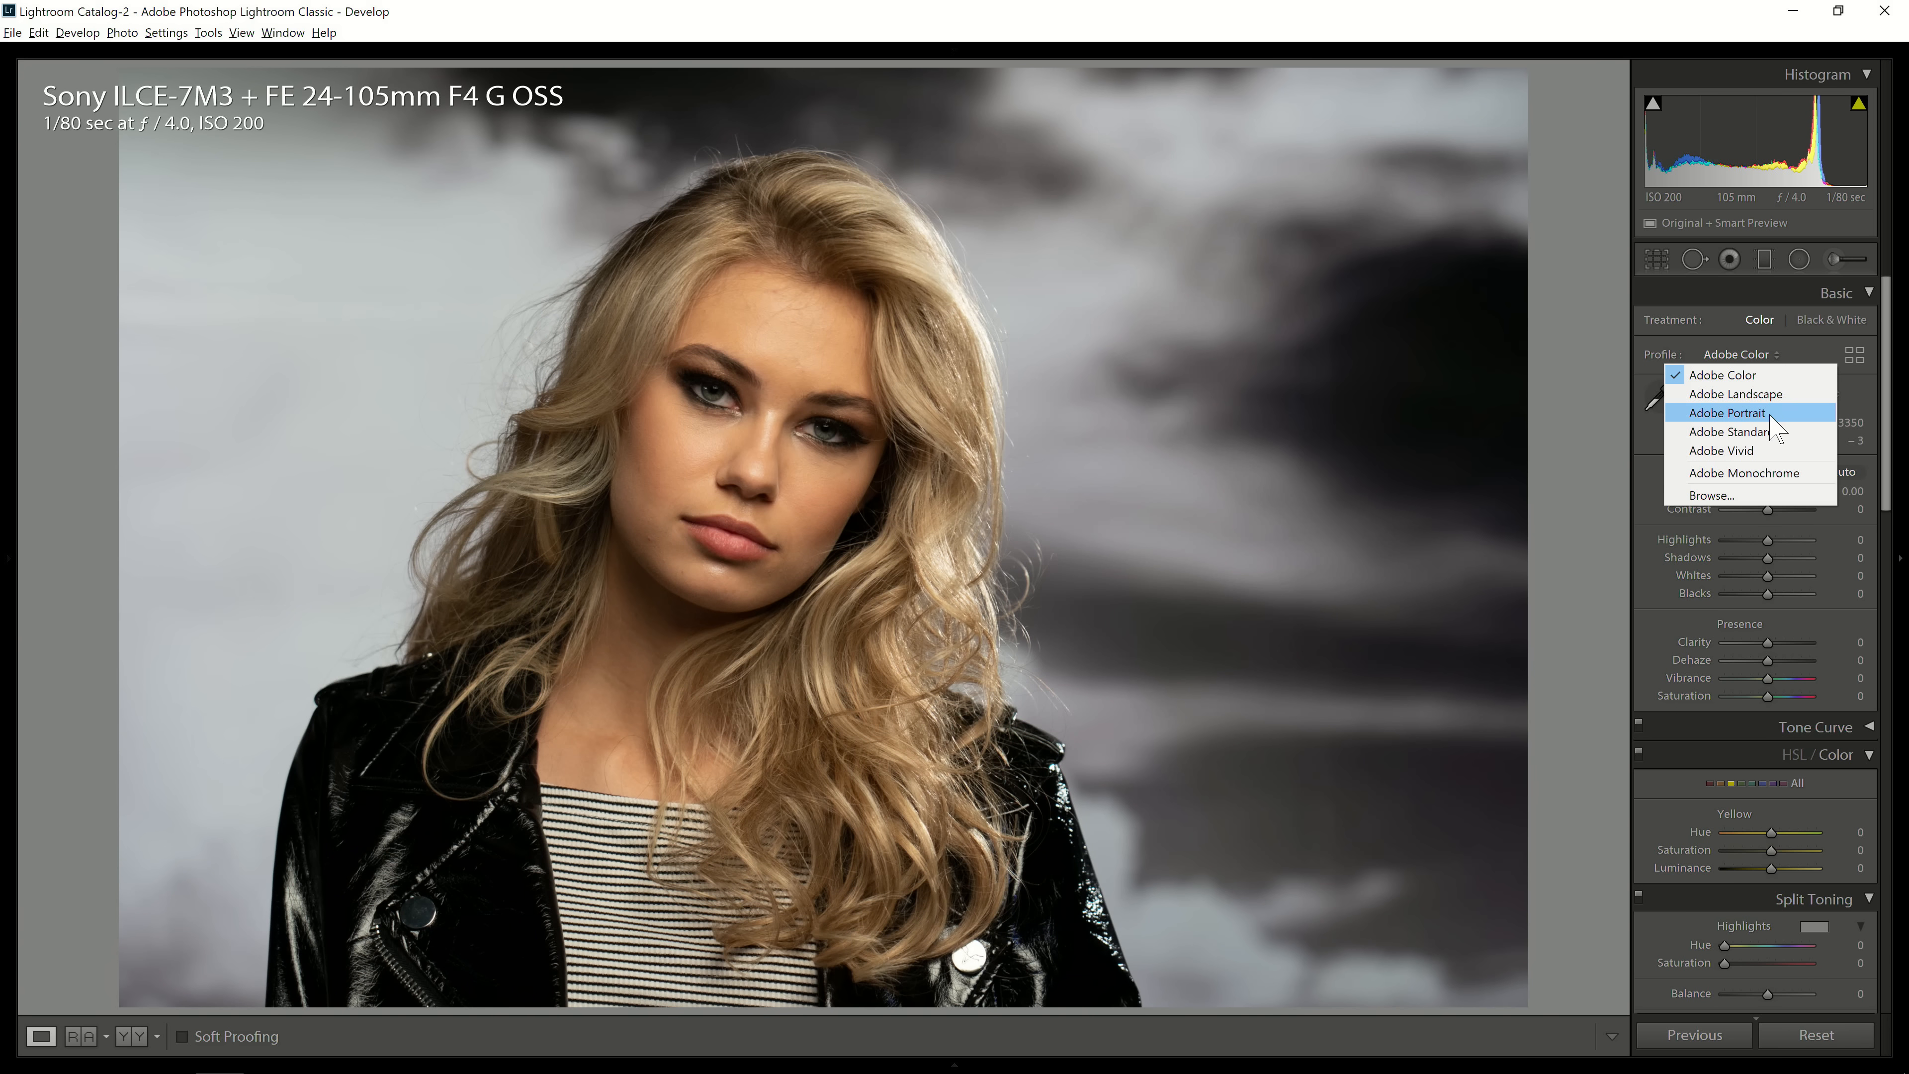
left_click(1744, 412)
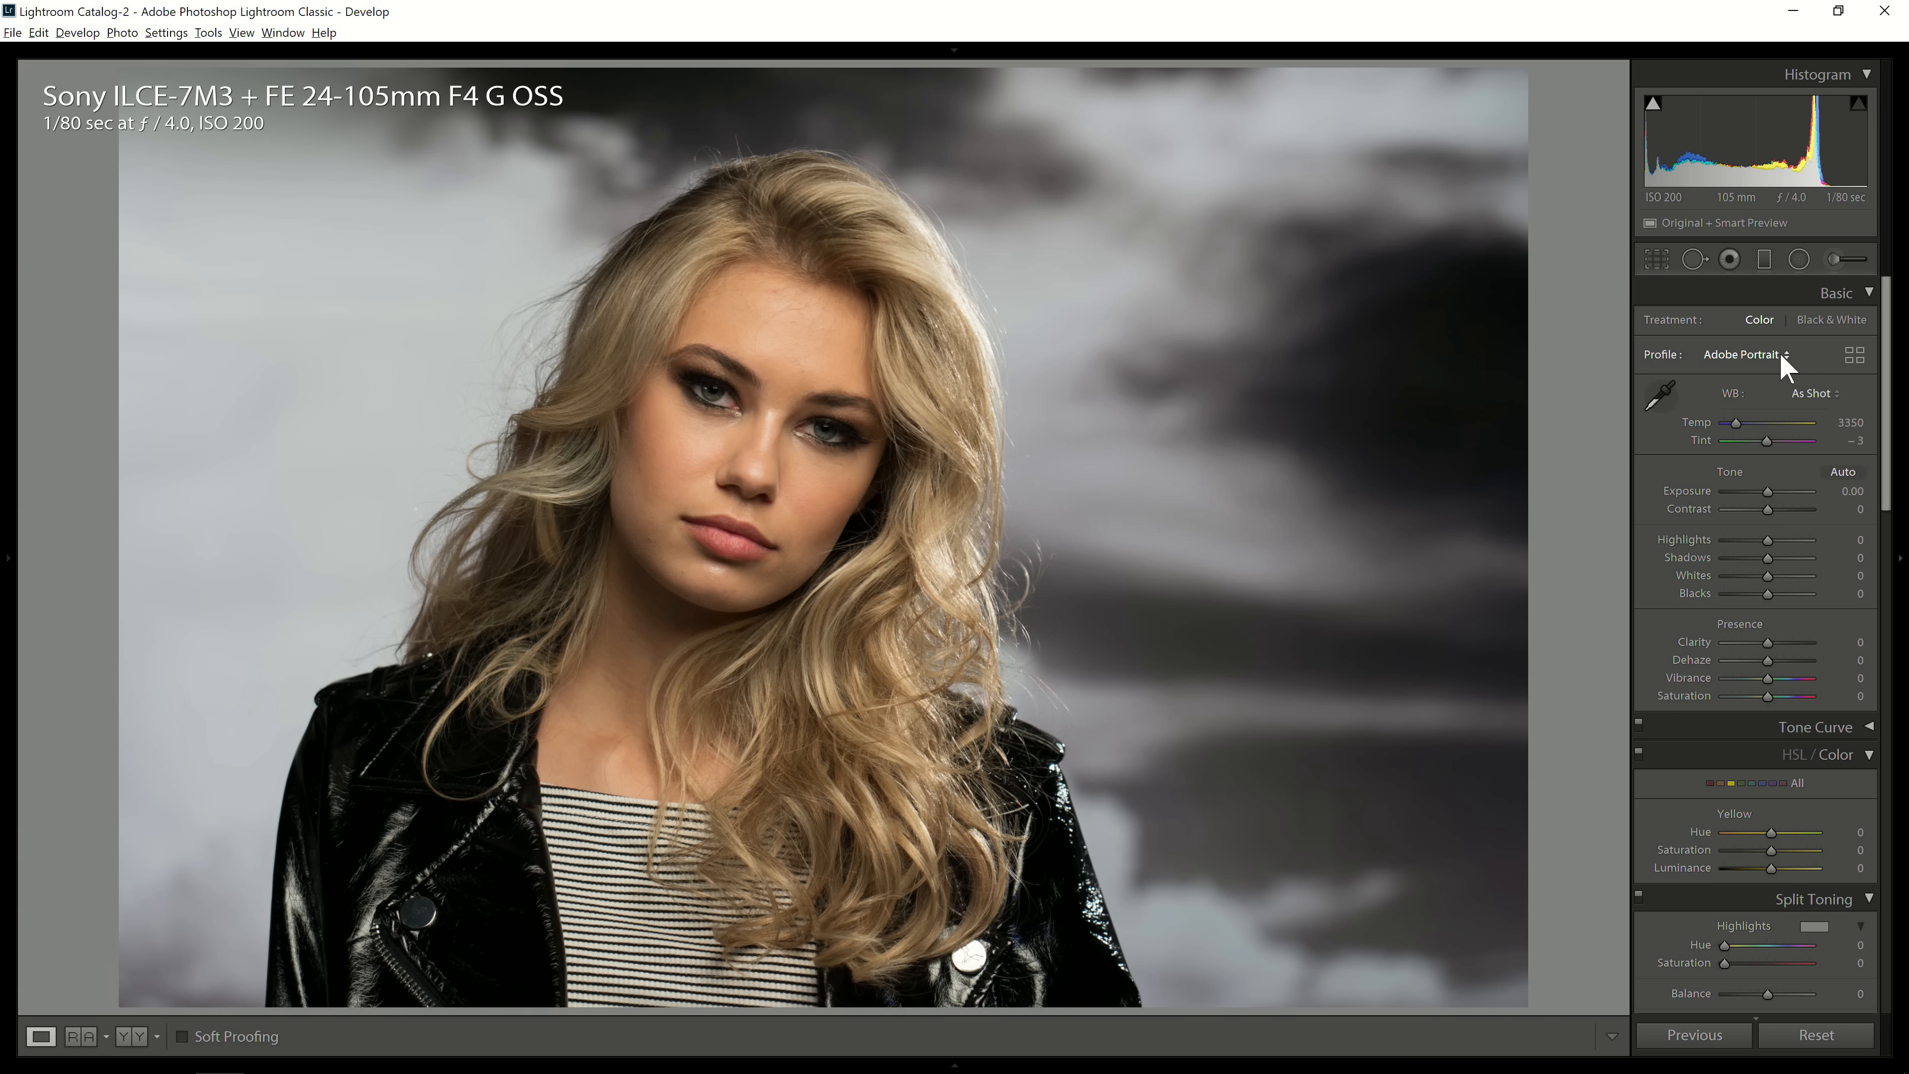
- Open the Profile Browser and expand its Favorites profiles
left_click(1856, 355)
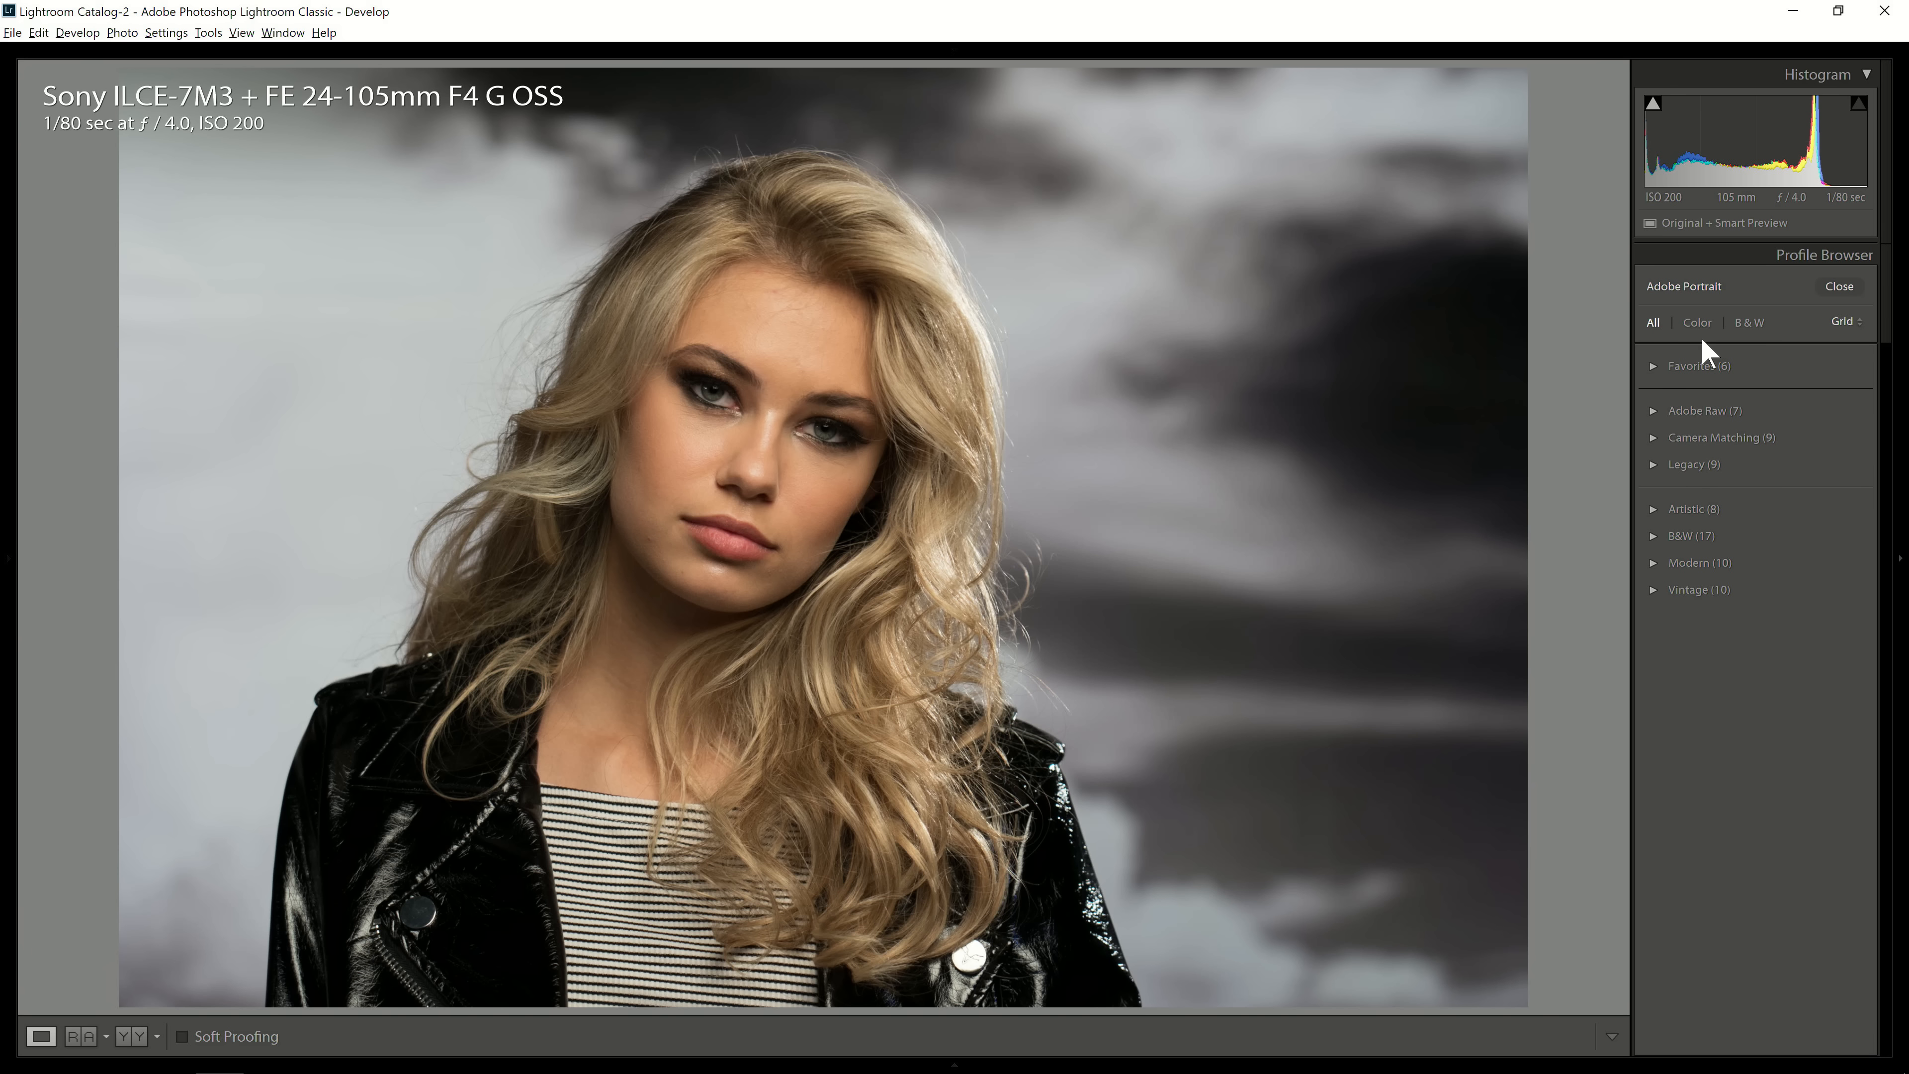
left_click(1656, 369)
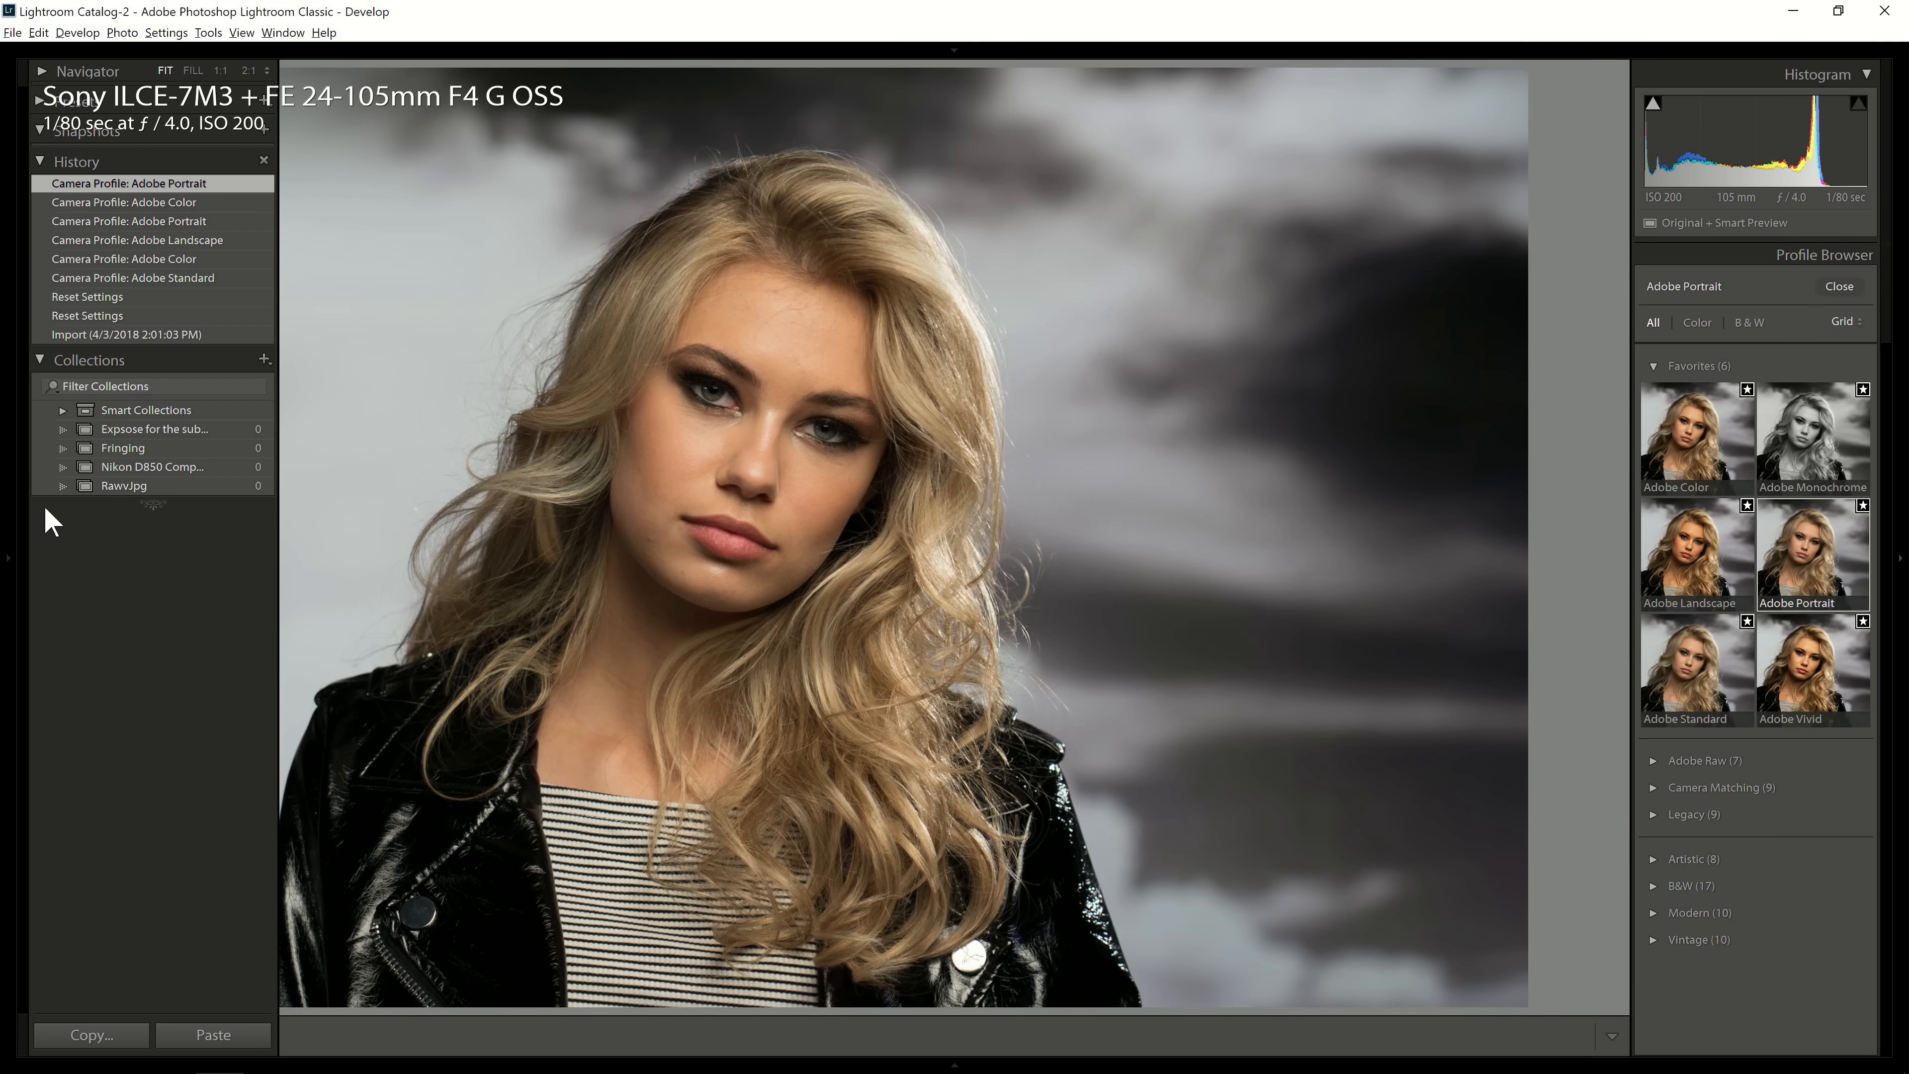
- Expand the Presets list and keep its panel permanently shown beside the photo
left_click(64, 102)
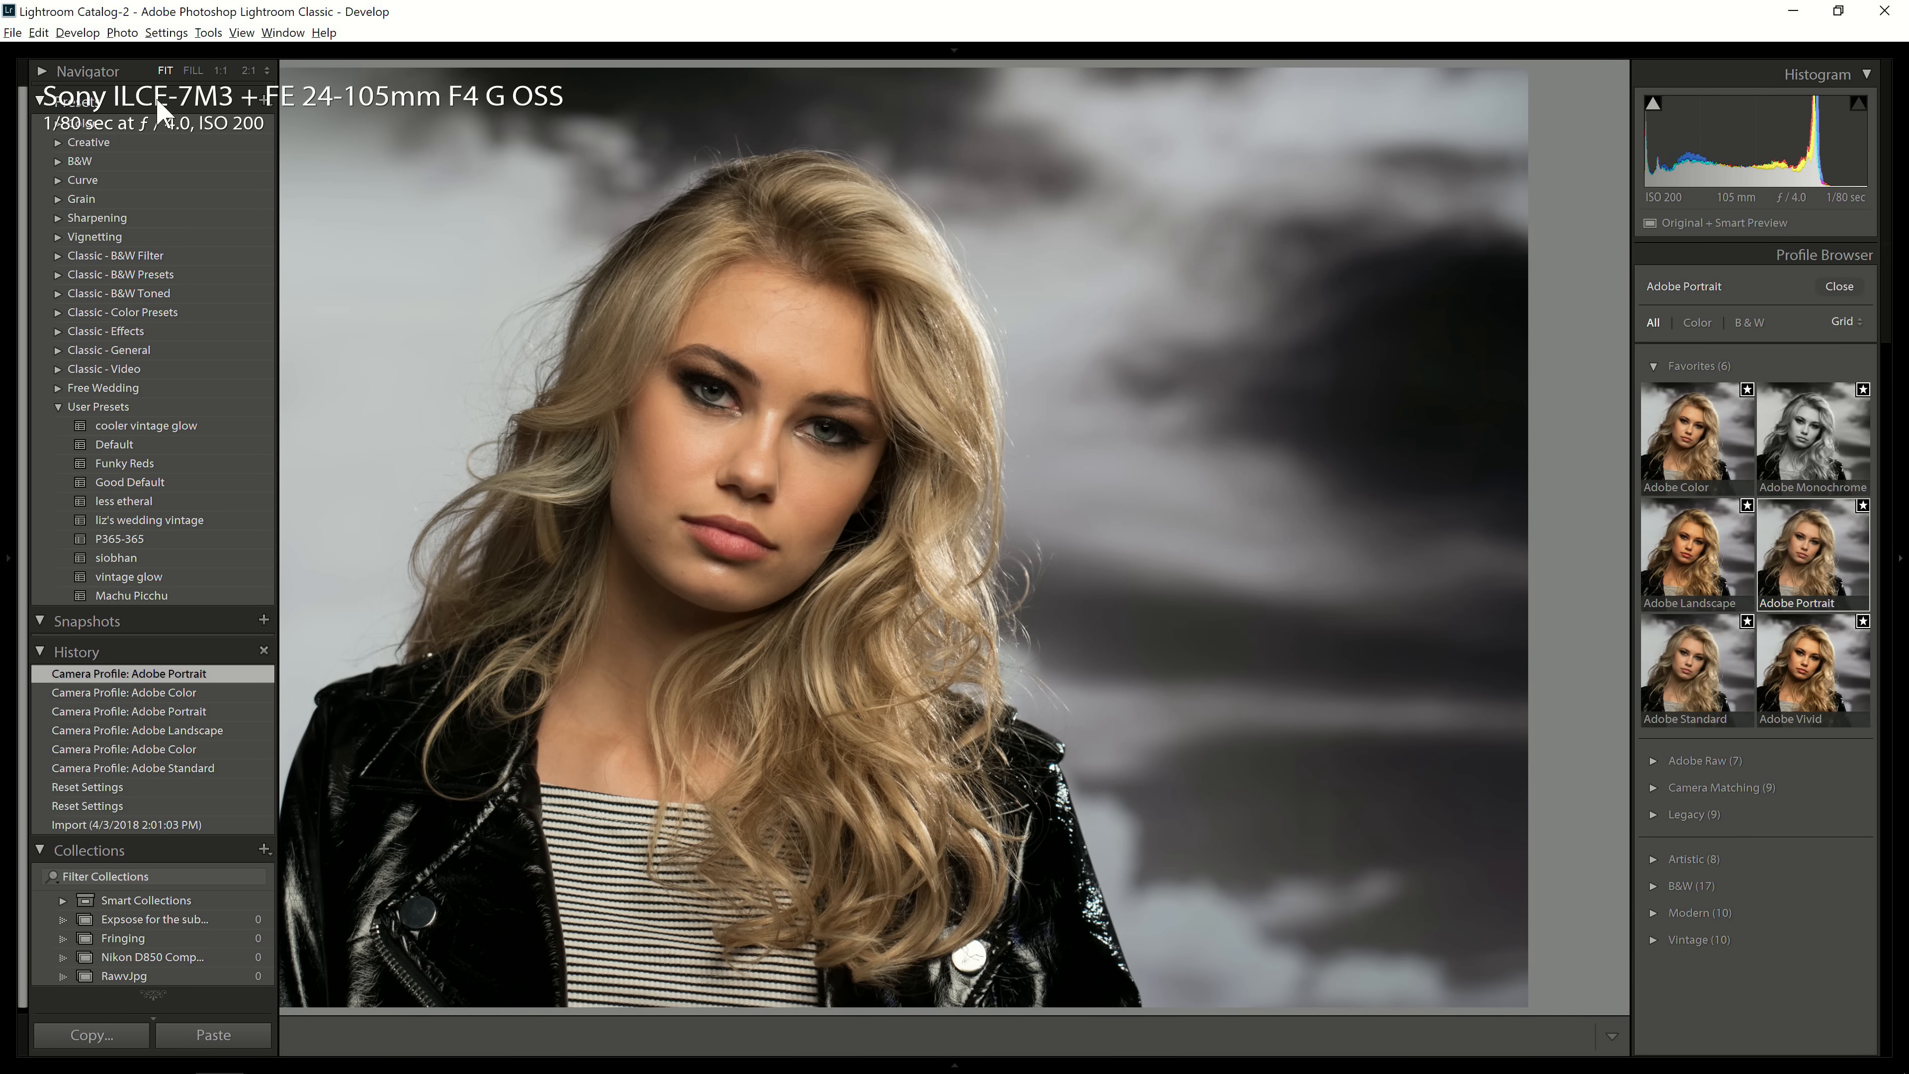
left_click(2, 271)
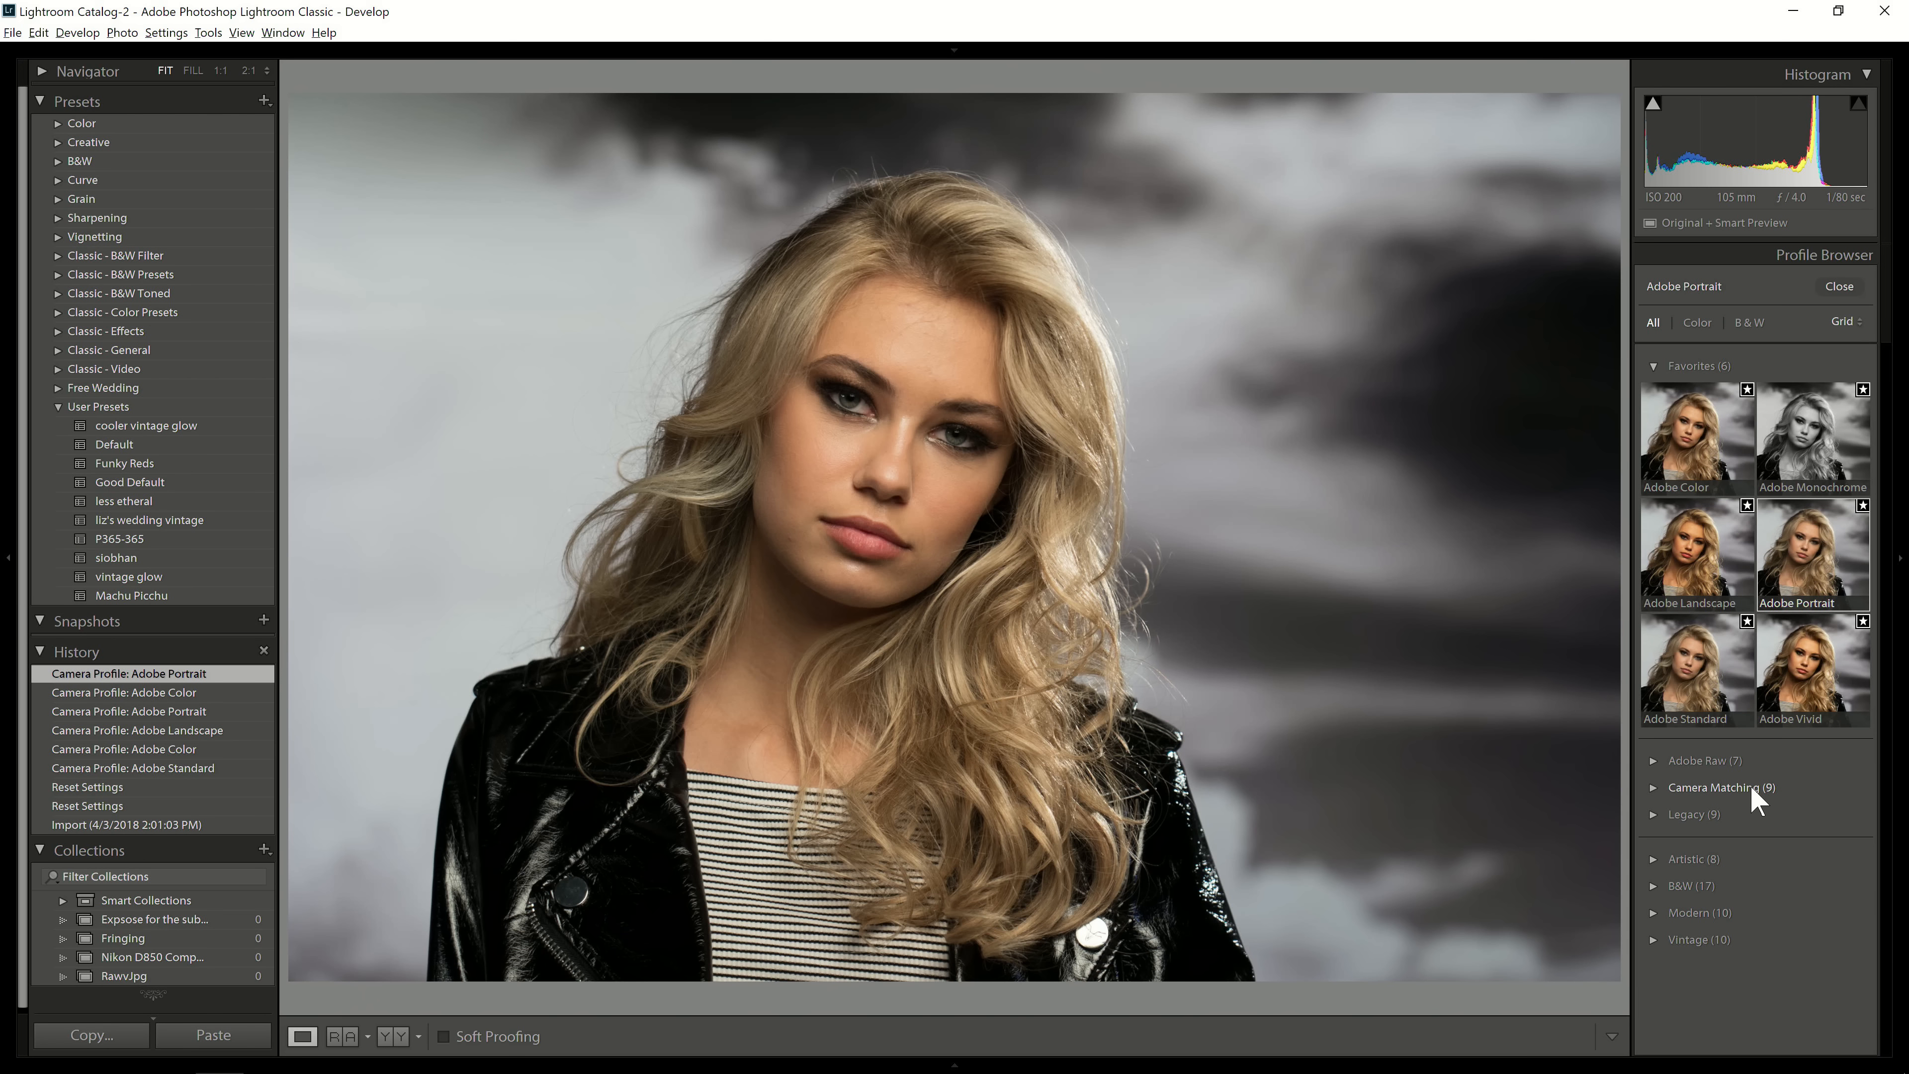
- Show the camera, lens and exposure info overlay and apply the Camera Matching profile Vivid to the portrait
left_click(1705, 789)
scroll(1804, 652, "down", 3)
scroll(1808, 654, "down", 1)
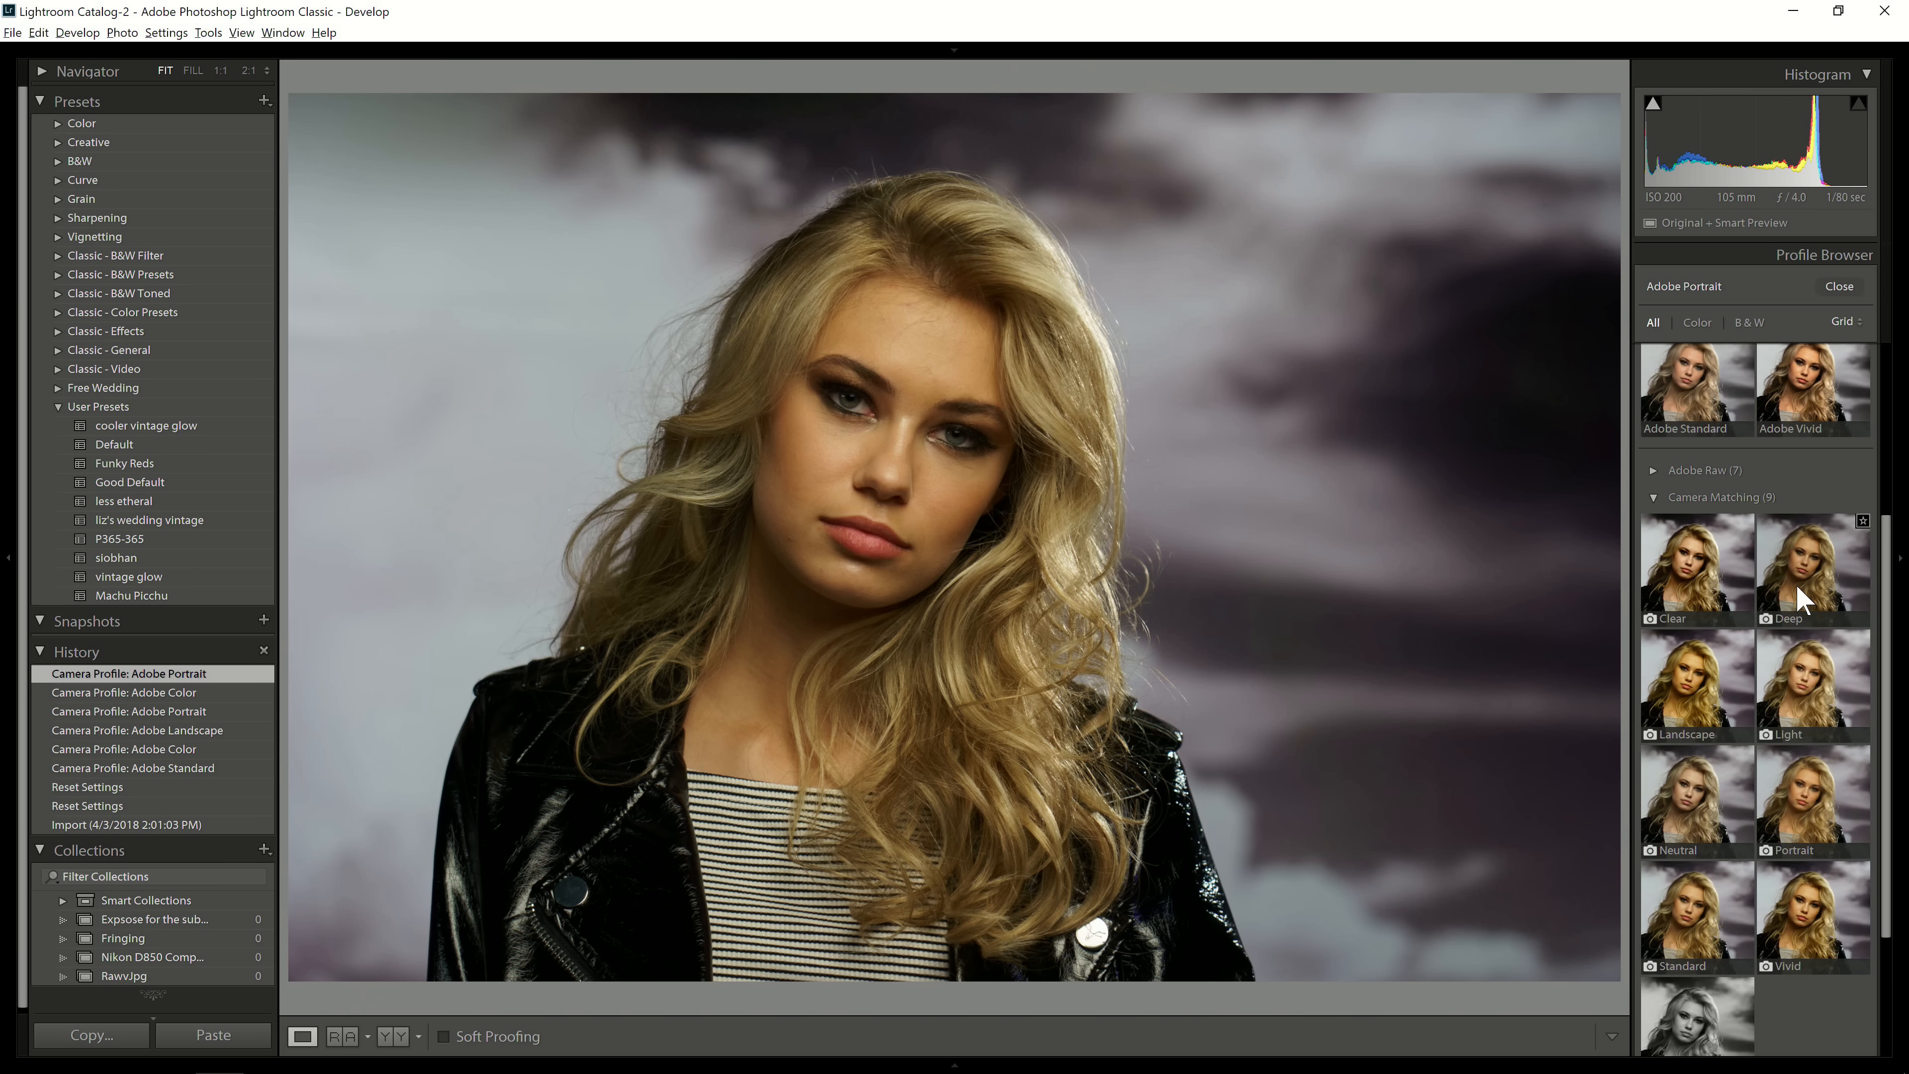
key("i")
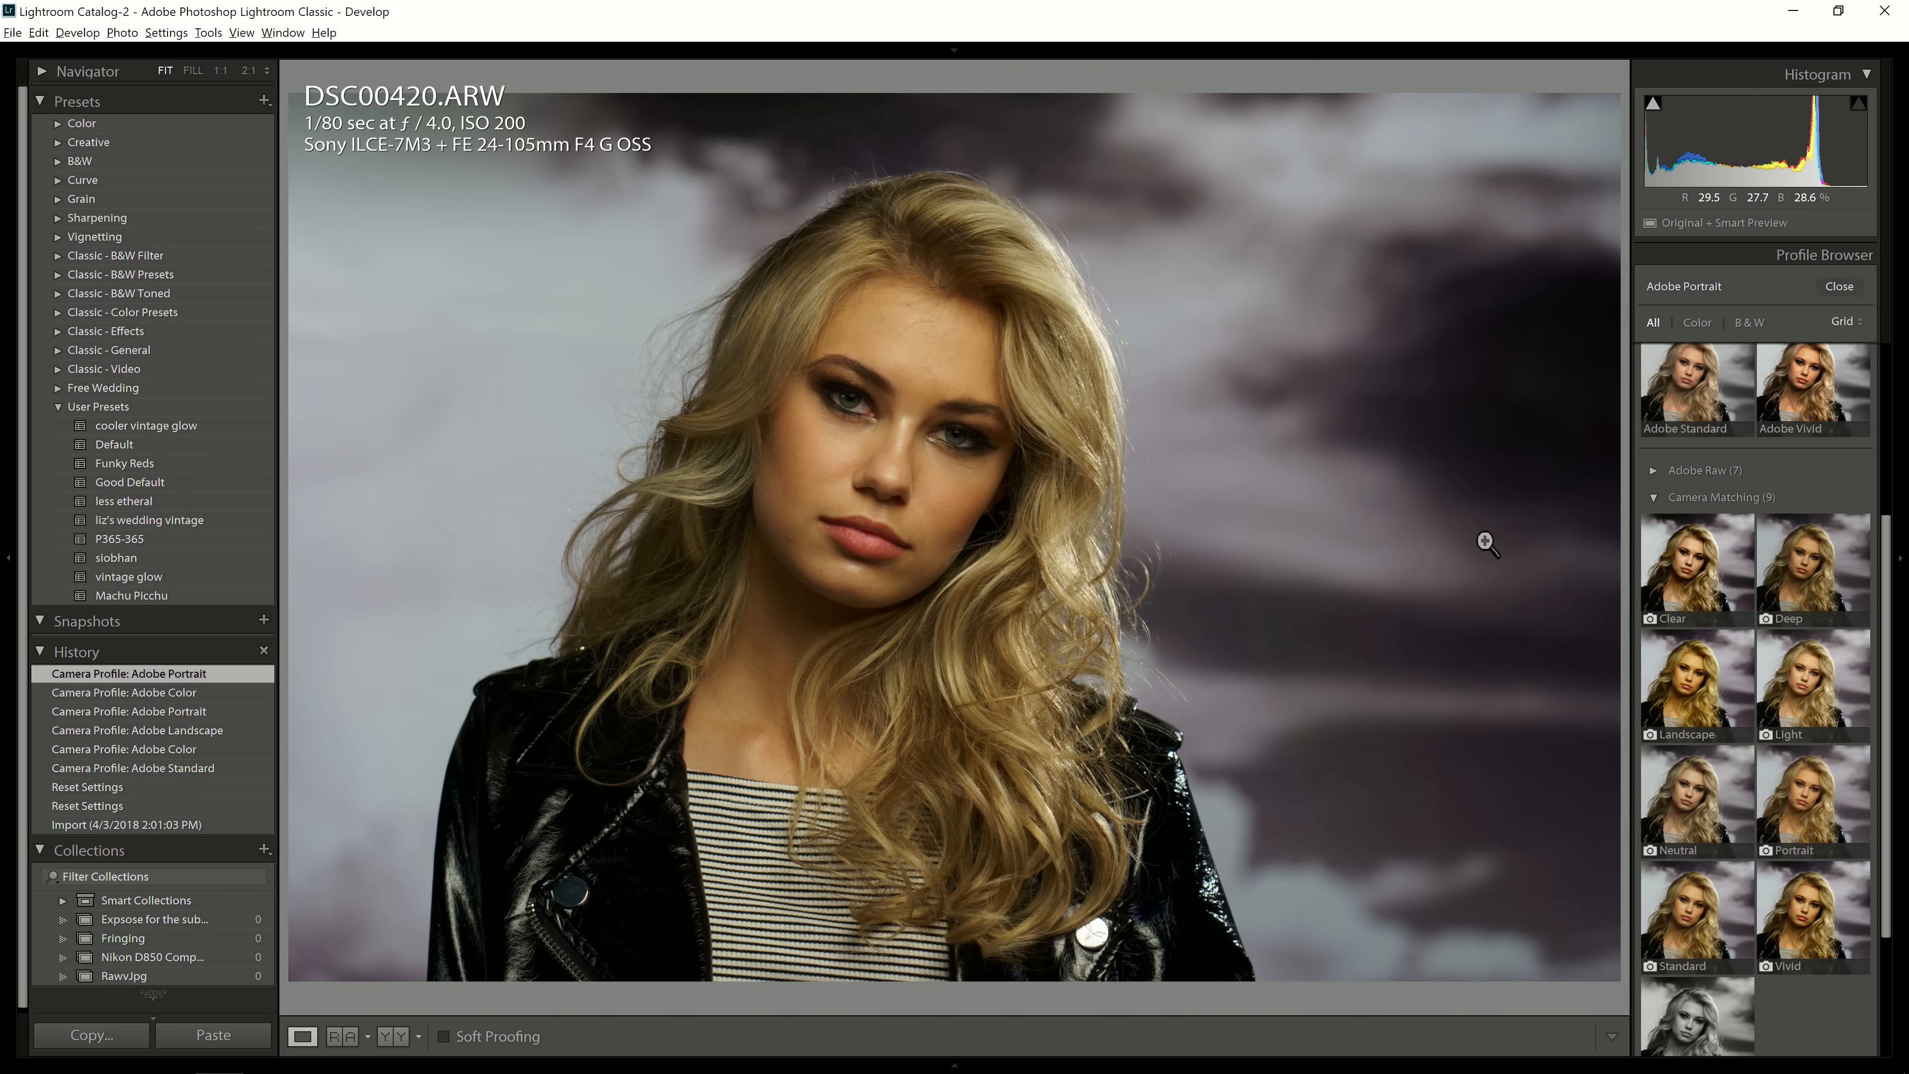
key("i")
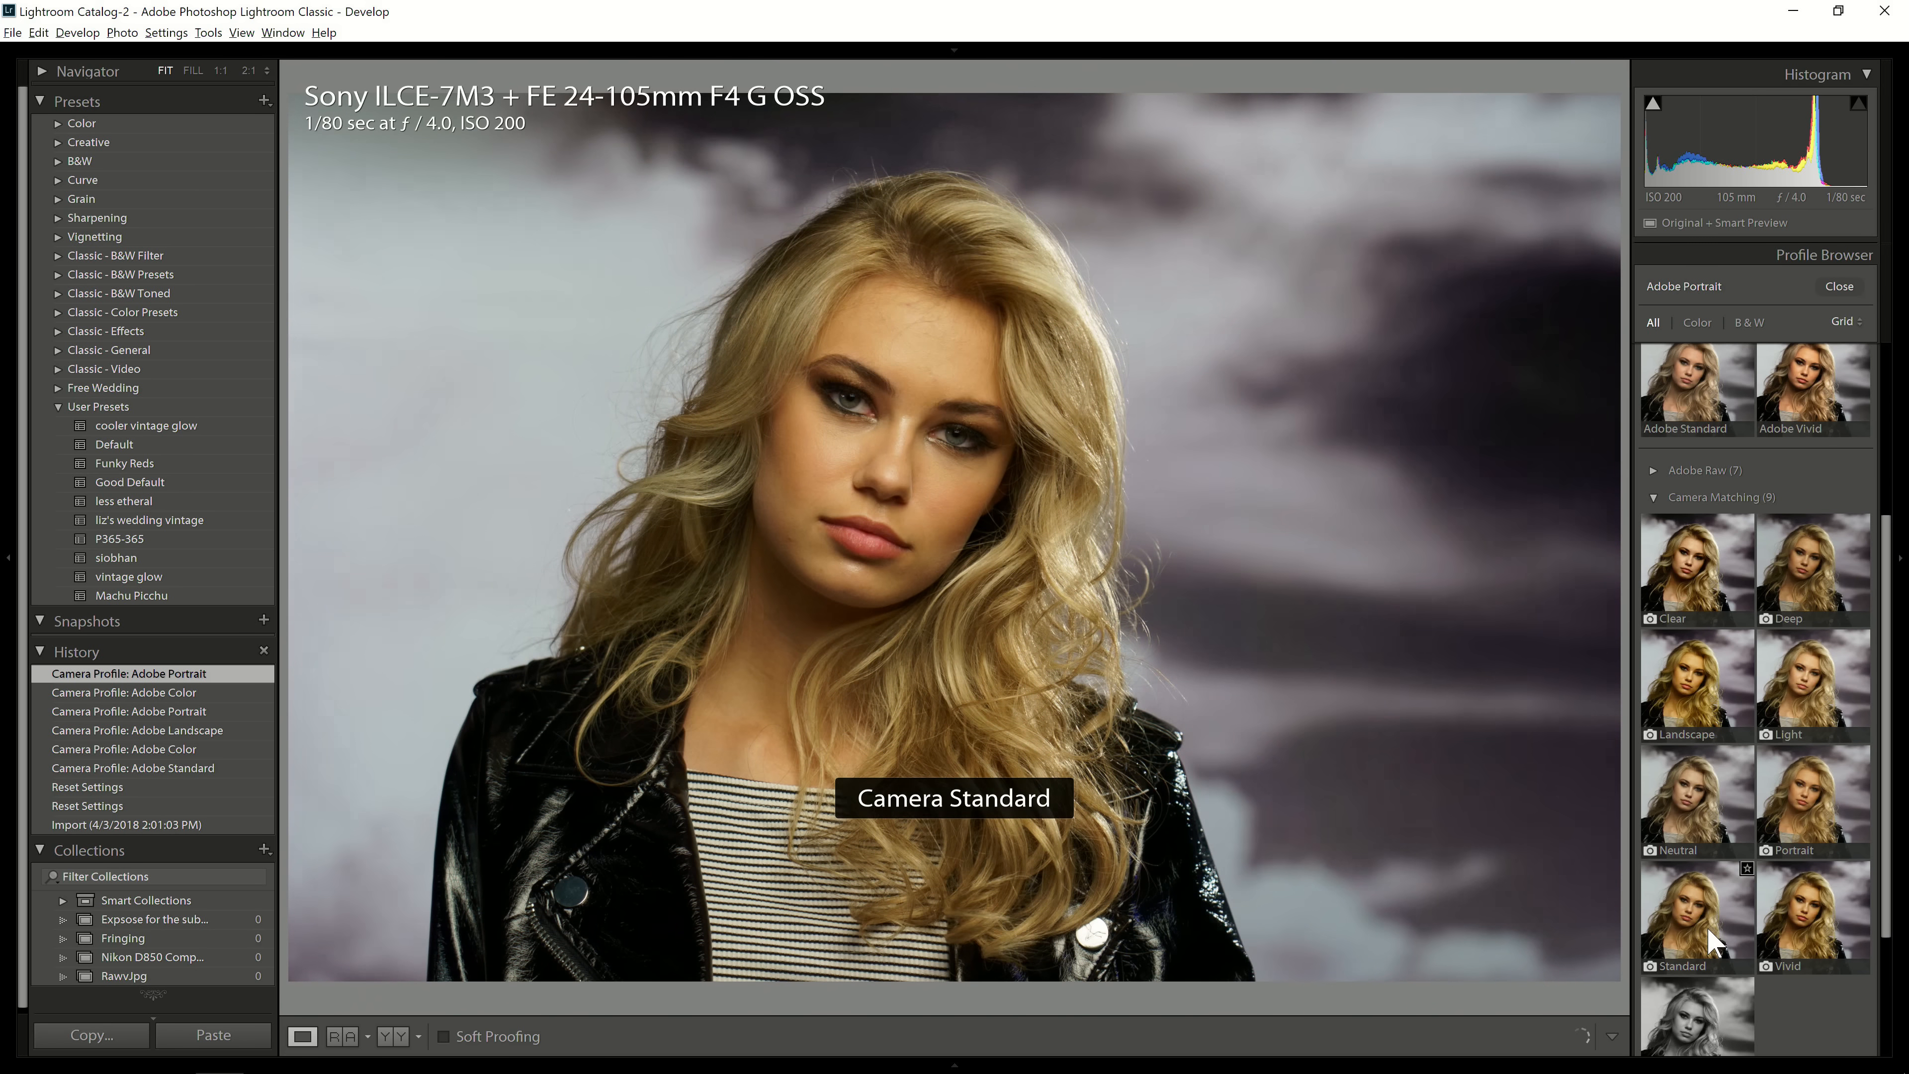
left_click(1807, 927)
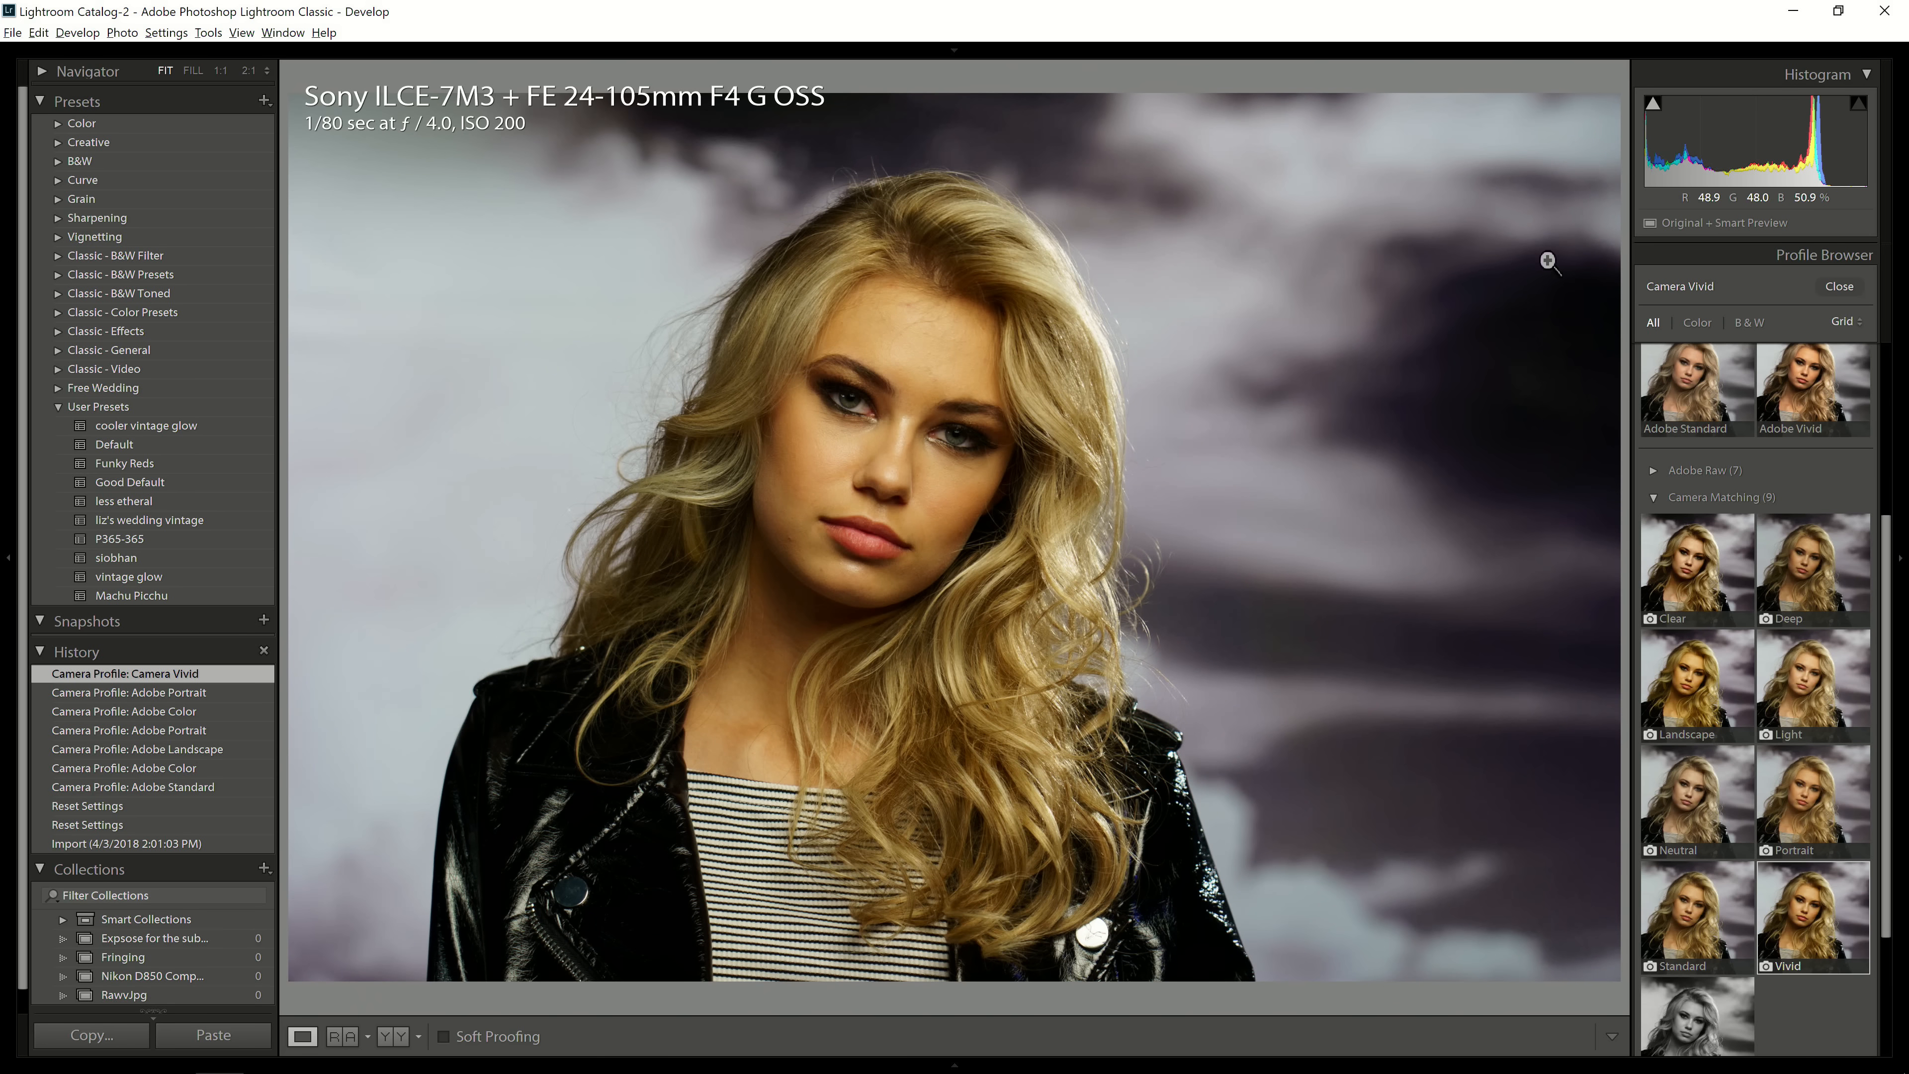
- Go to the next photo and preview its Camera Matching profiles, including ASTIA/Soft, Velvia/Vivid and the ACROS variants
mouse_move(962, 1064)
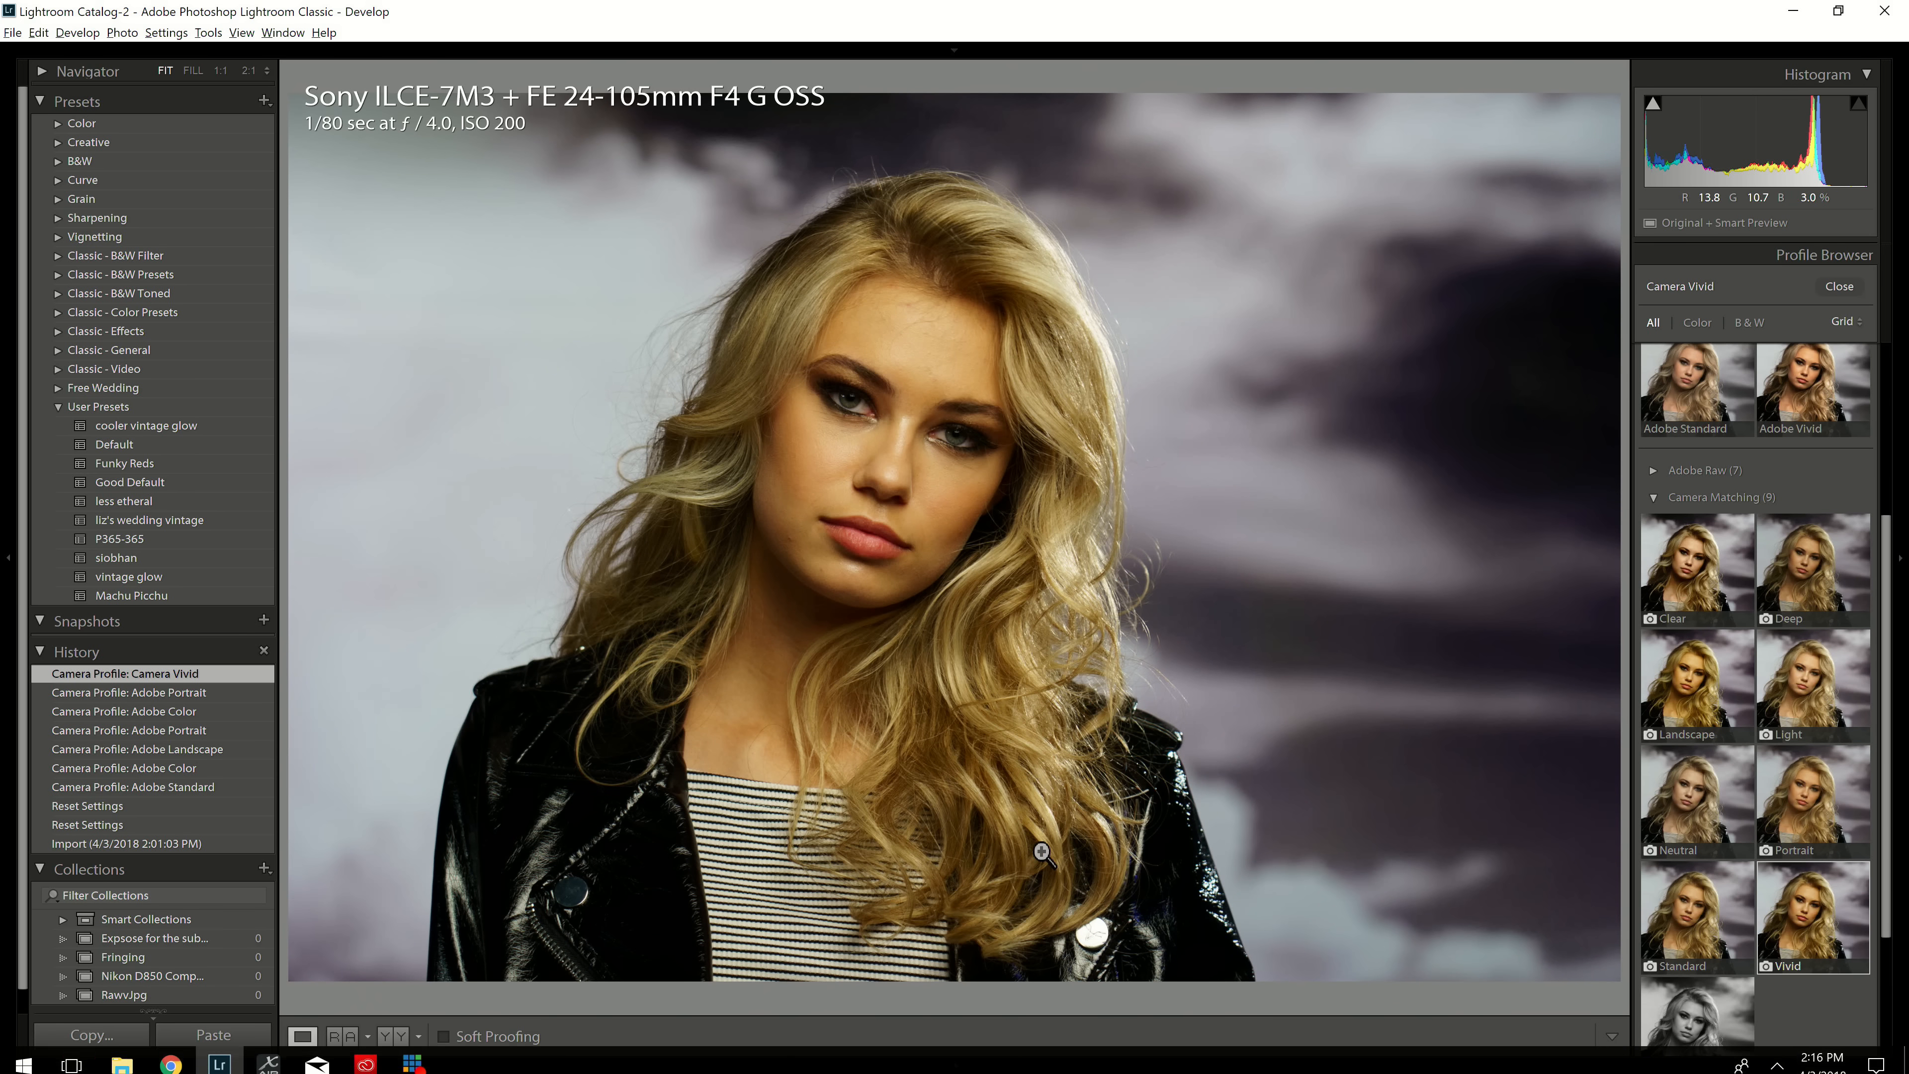
key("Right")
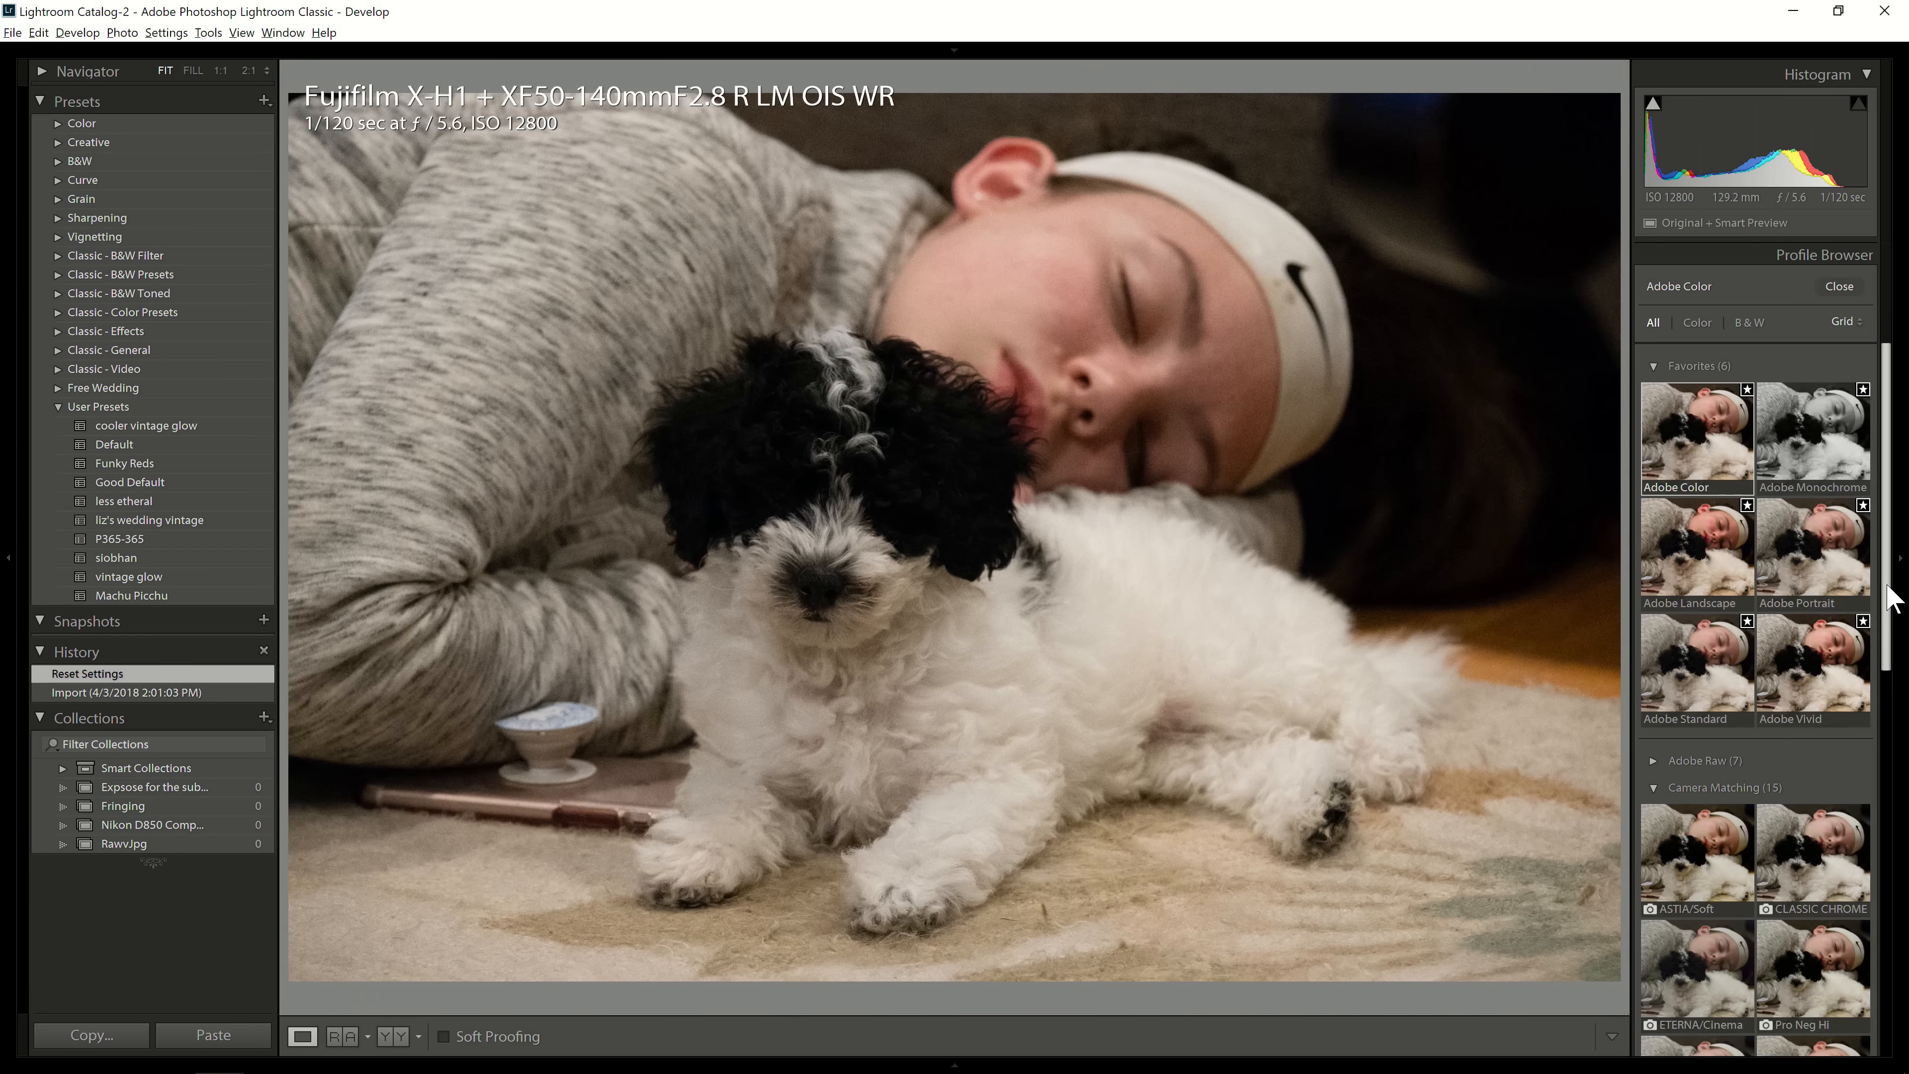
left_click_drag(1892, 598, 1889, 779)
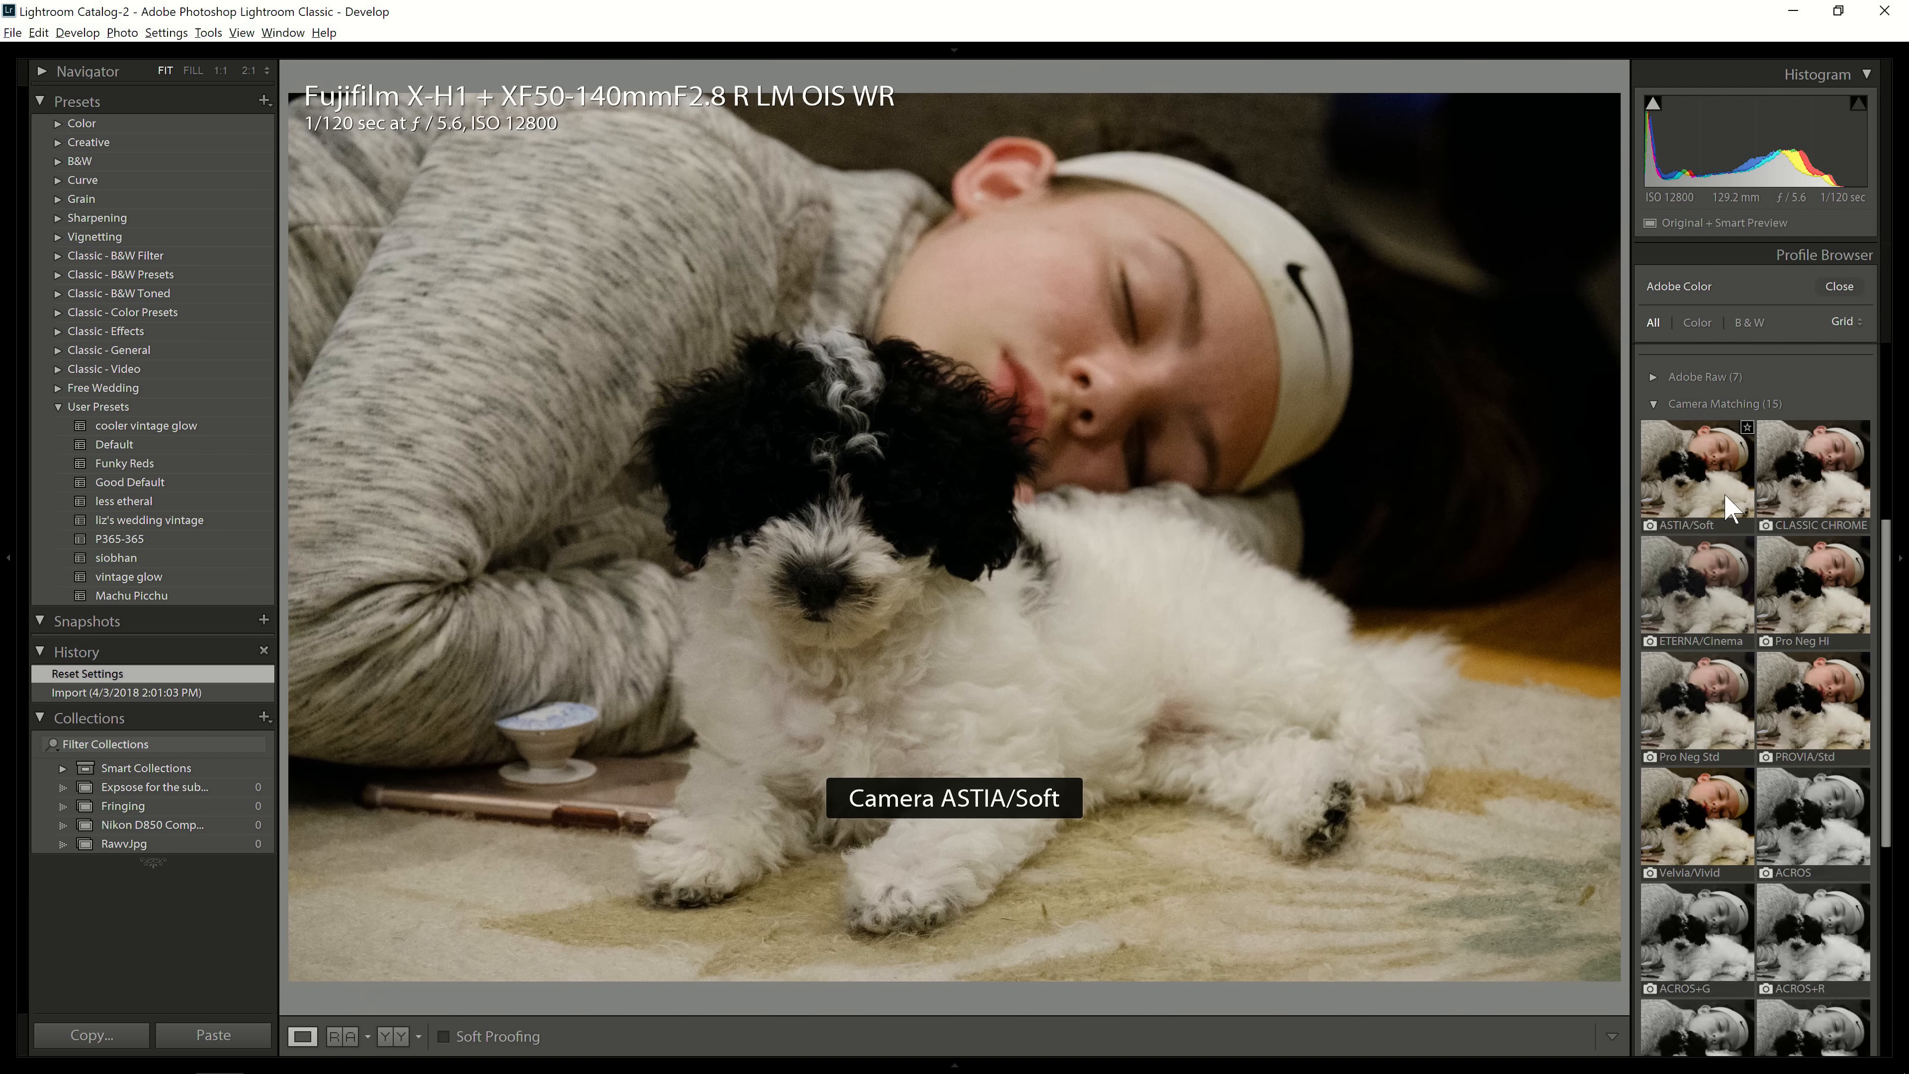
scroll(1818, 834, "down", 3)
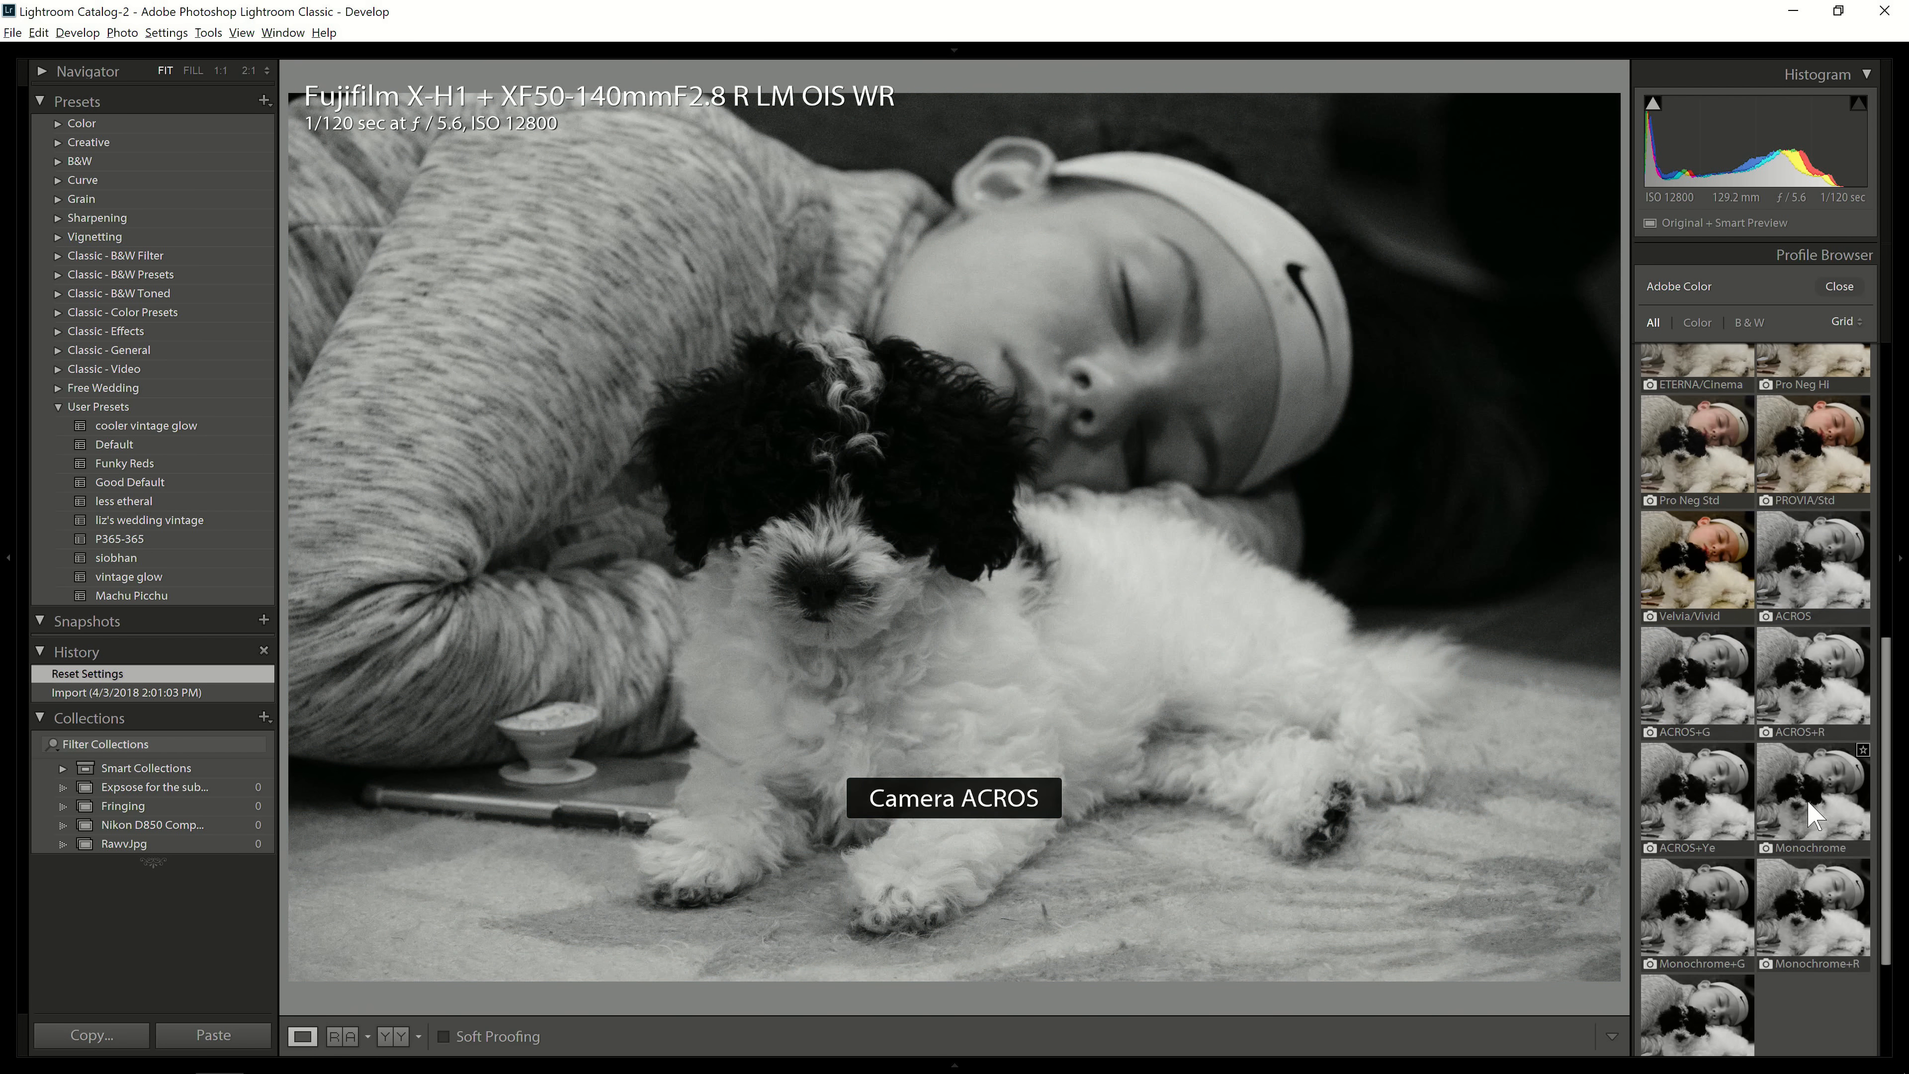
scroll(1814, 814, "down", 2)
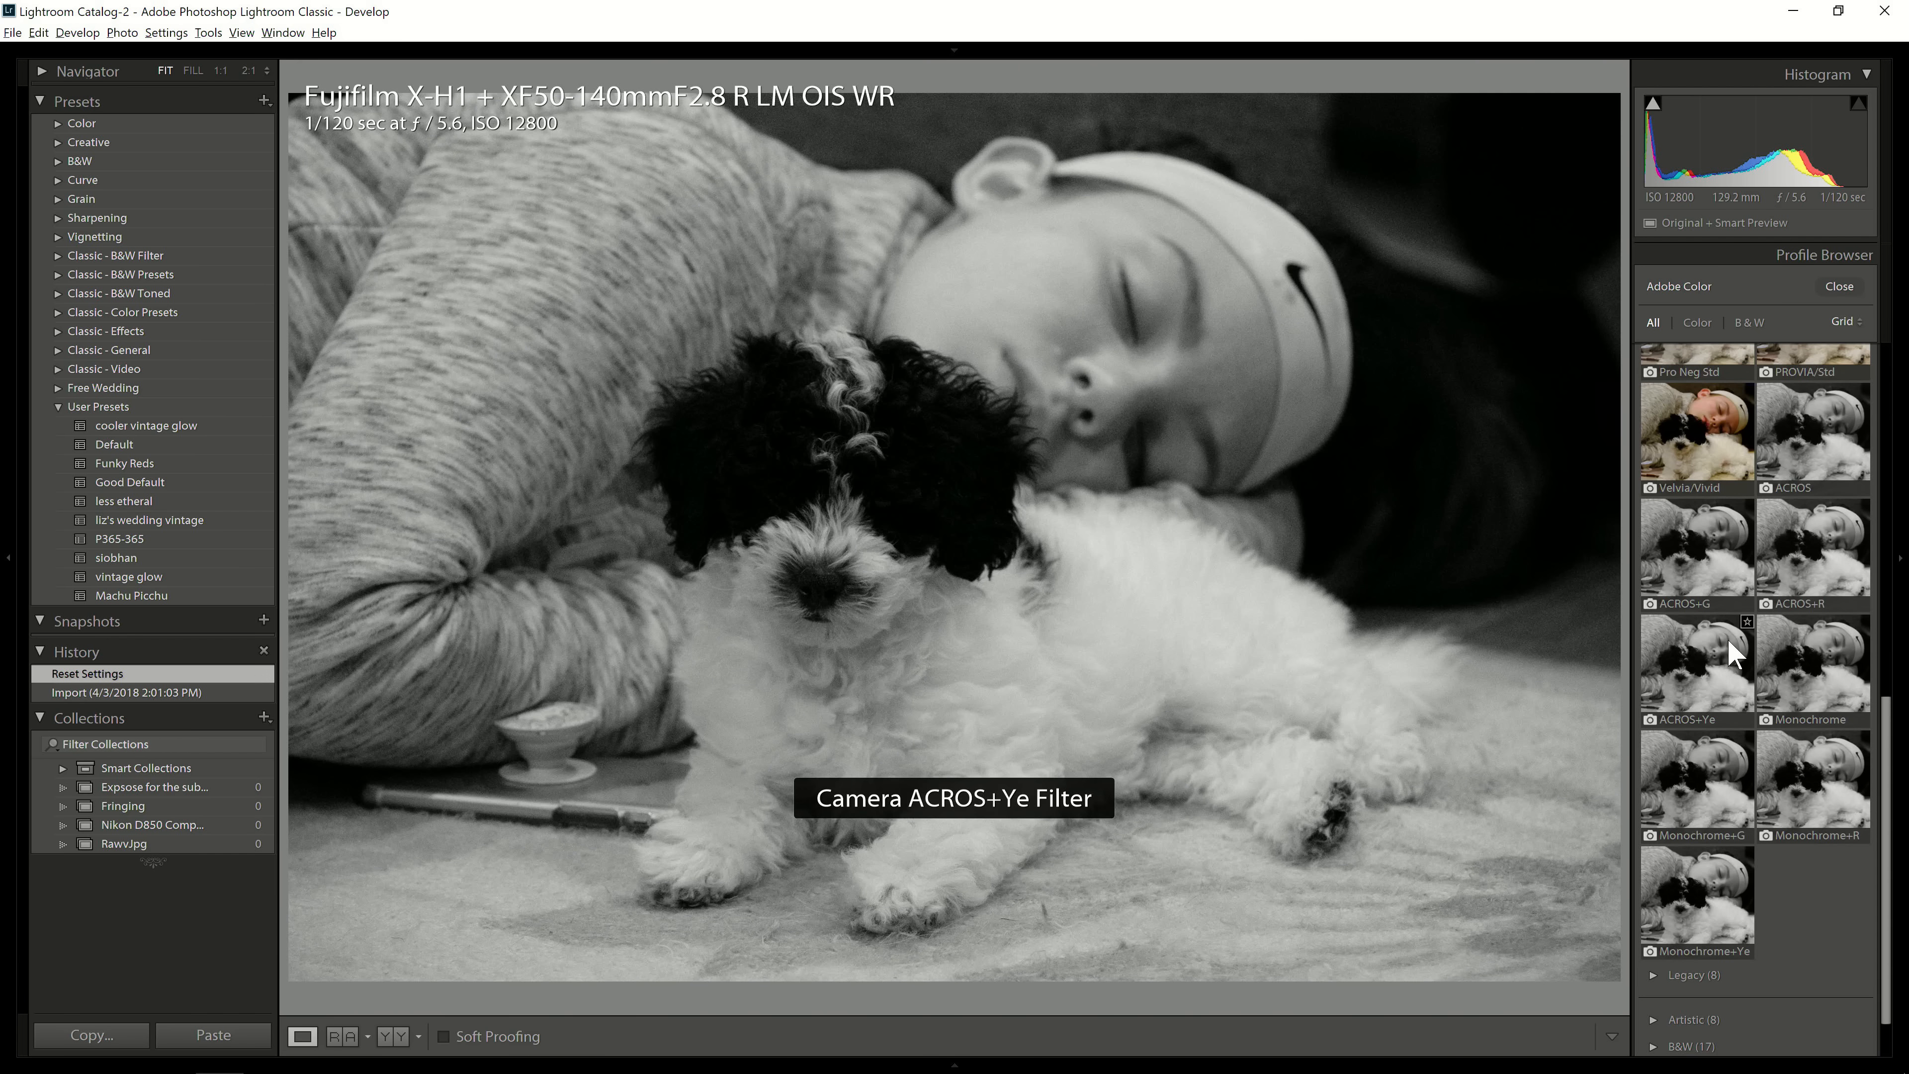
scroll(1733, 653, "up", 2)
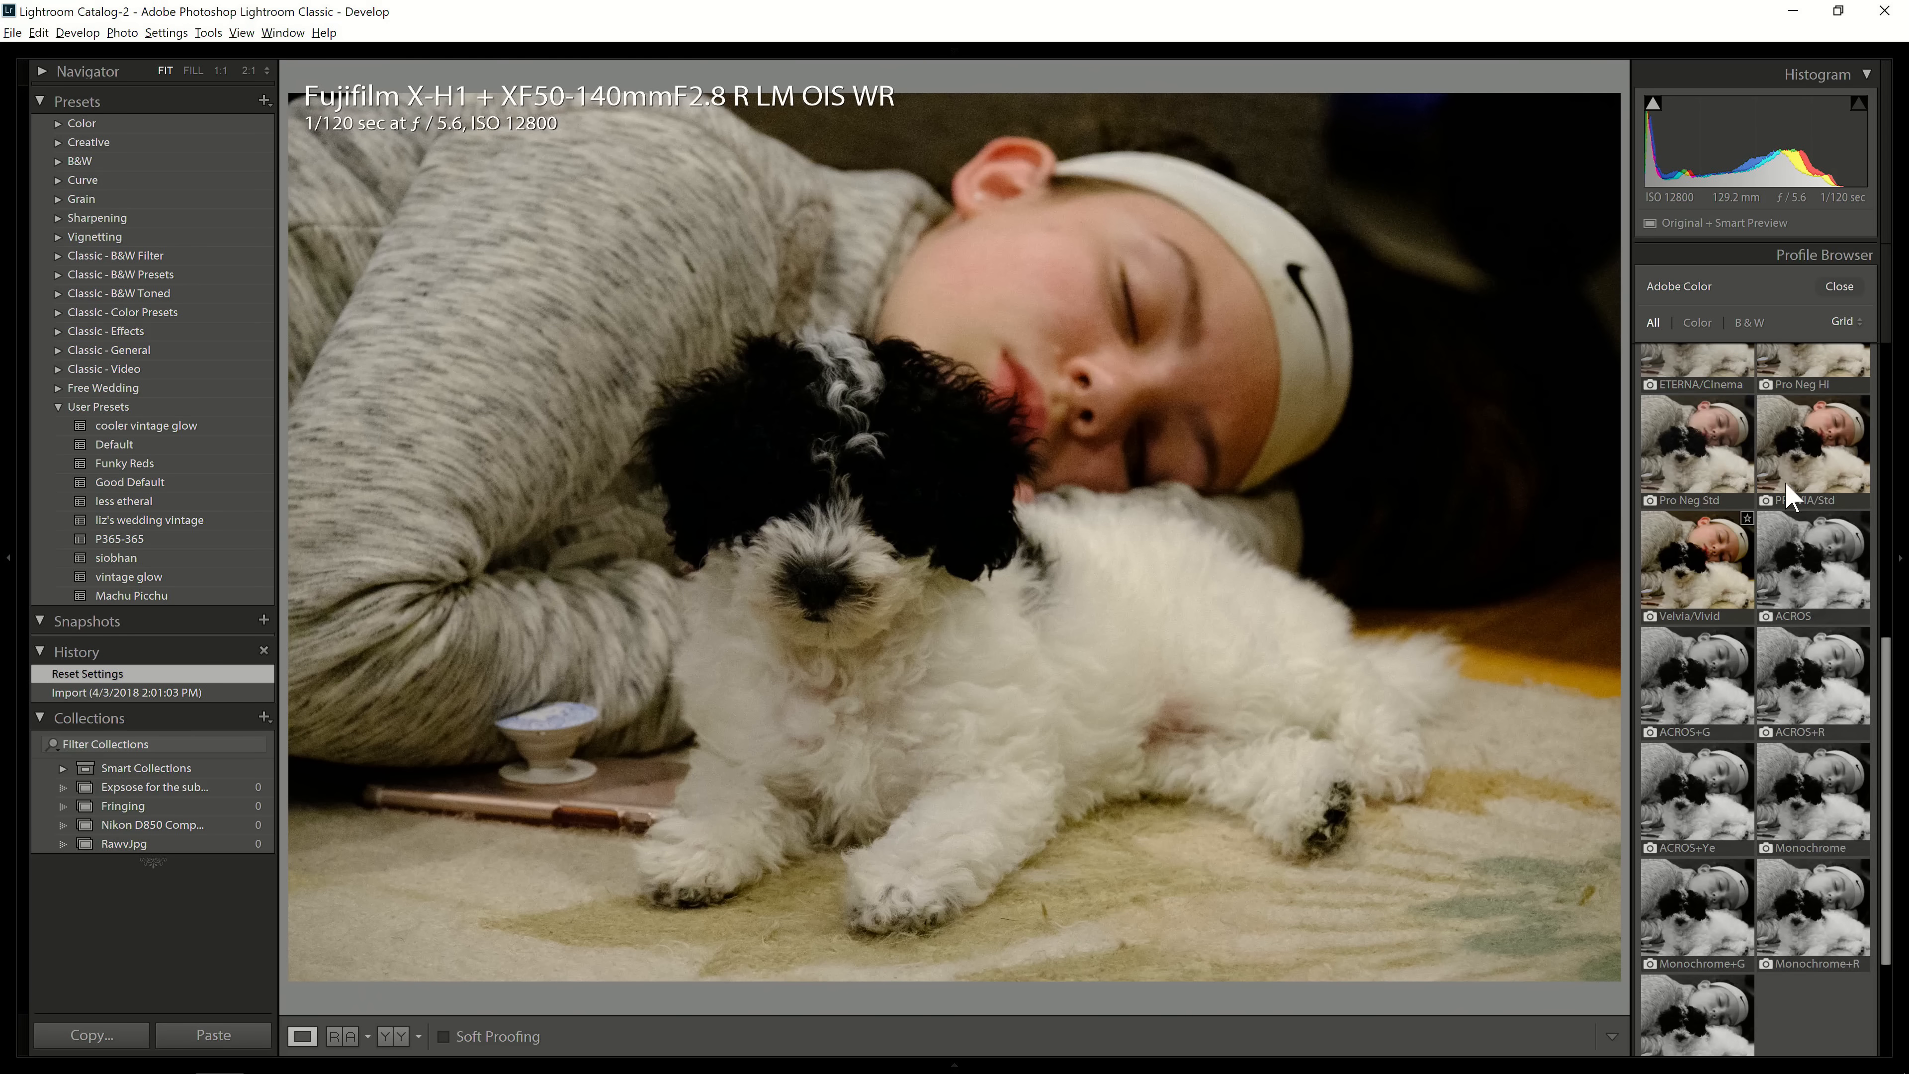
scroll(1727, 521, "up", 10)
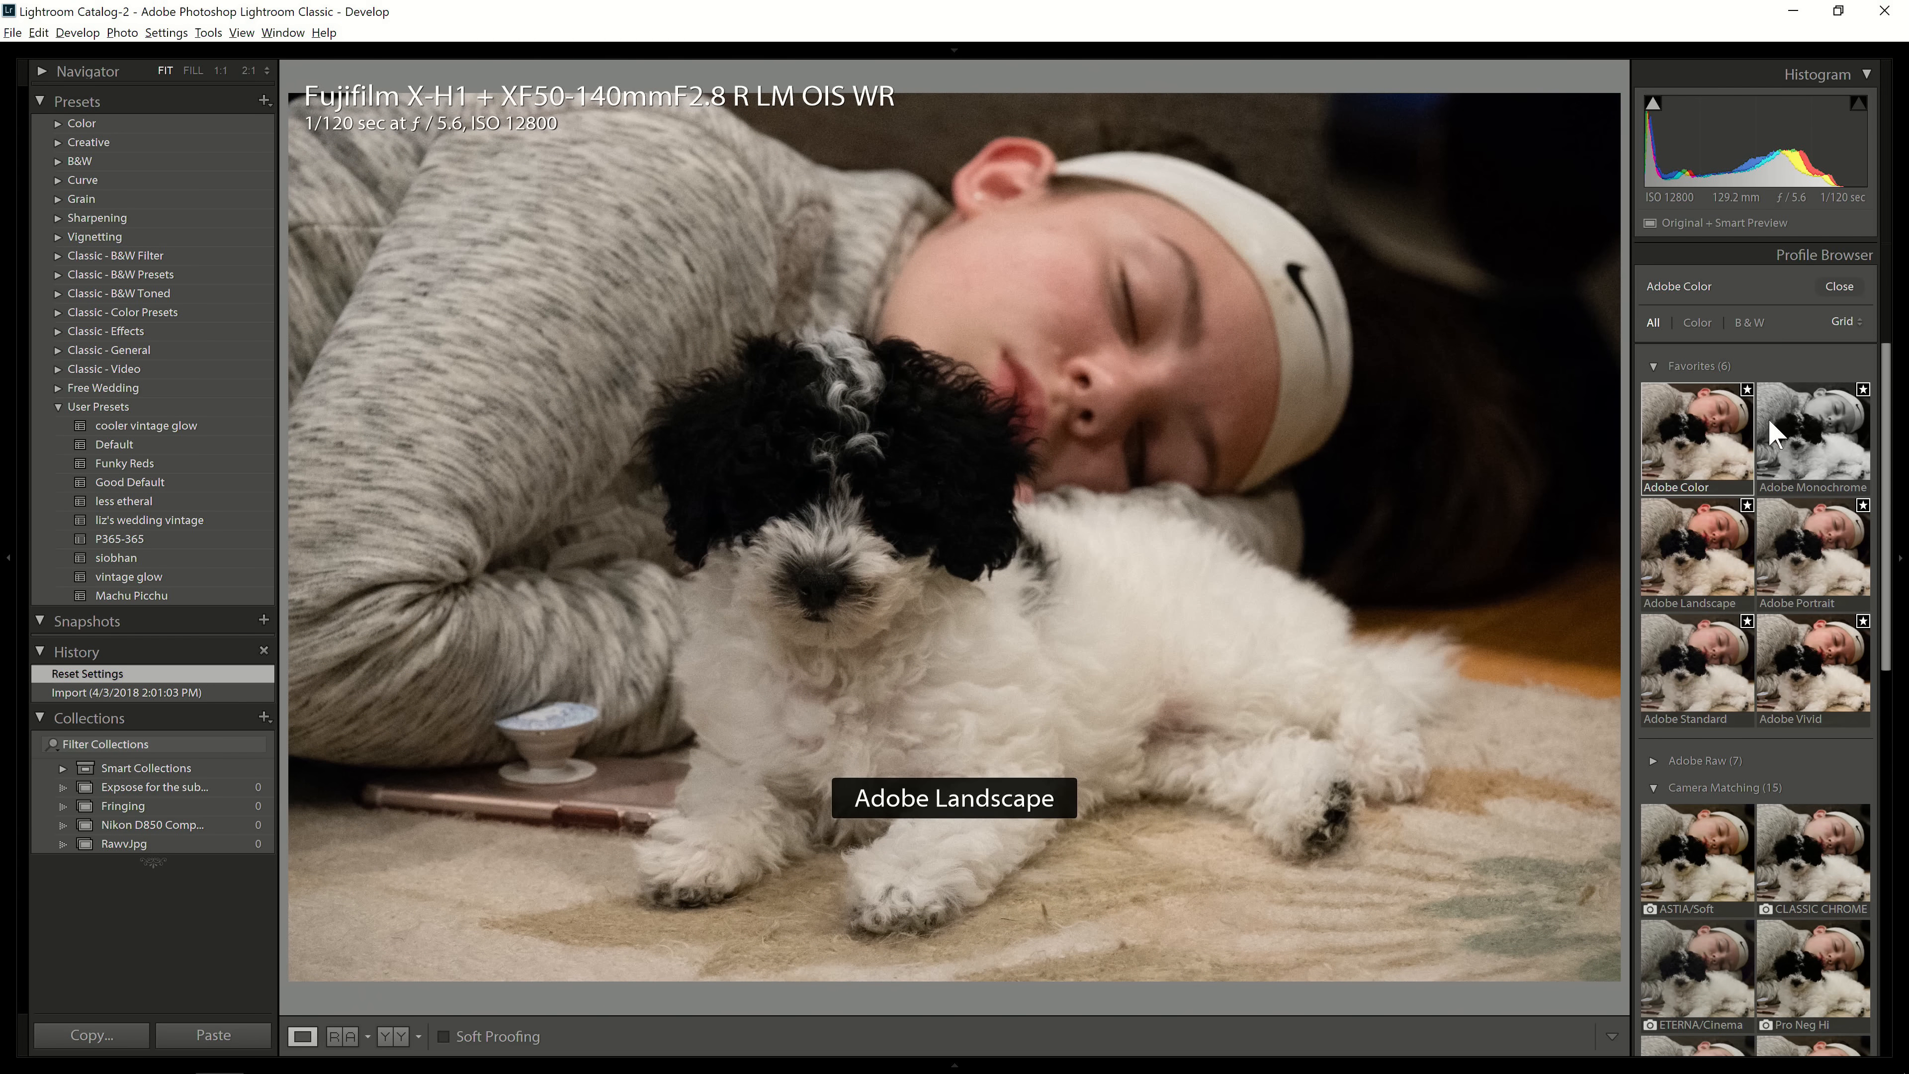
- Try Large thumbnails in the Profile Browser, return to the Grid view and close the browser
left_click(1850, 331)
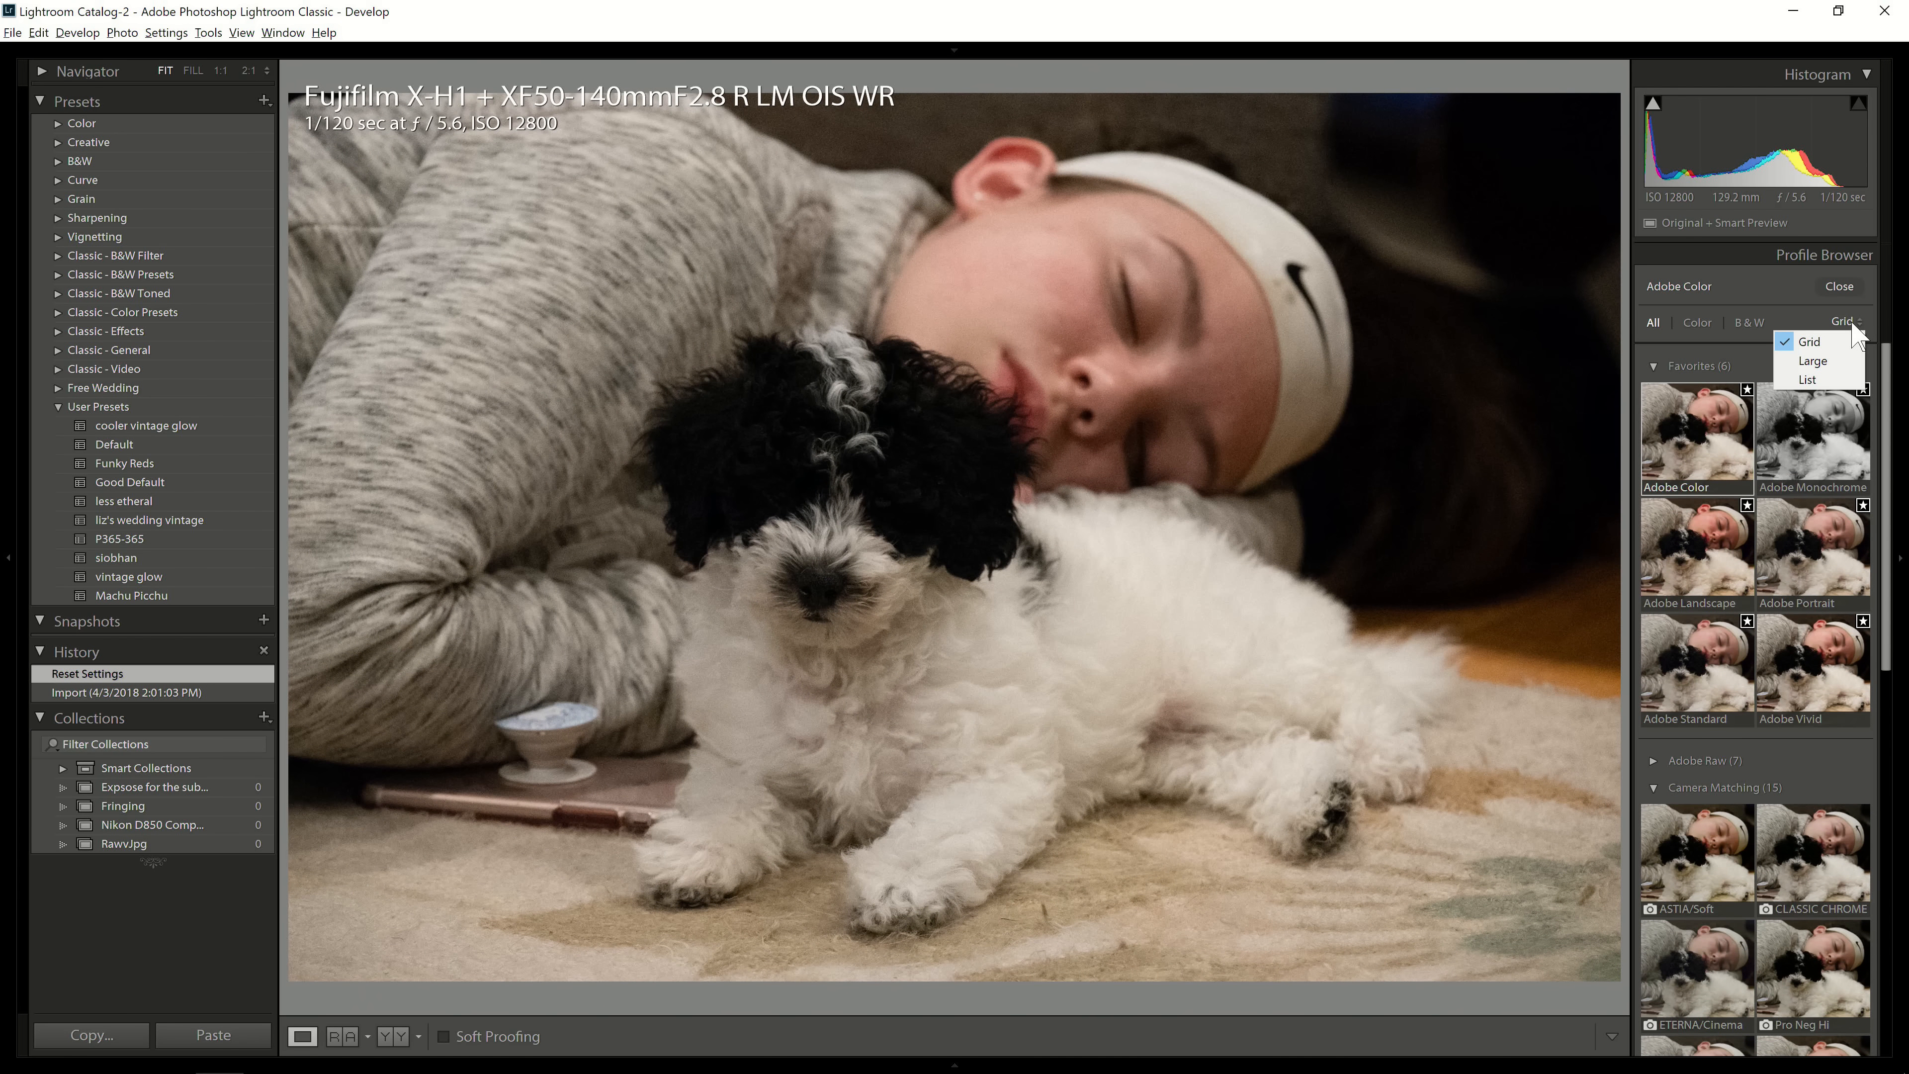
left_click(1841, 360)
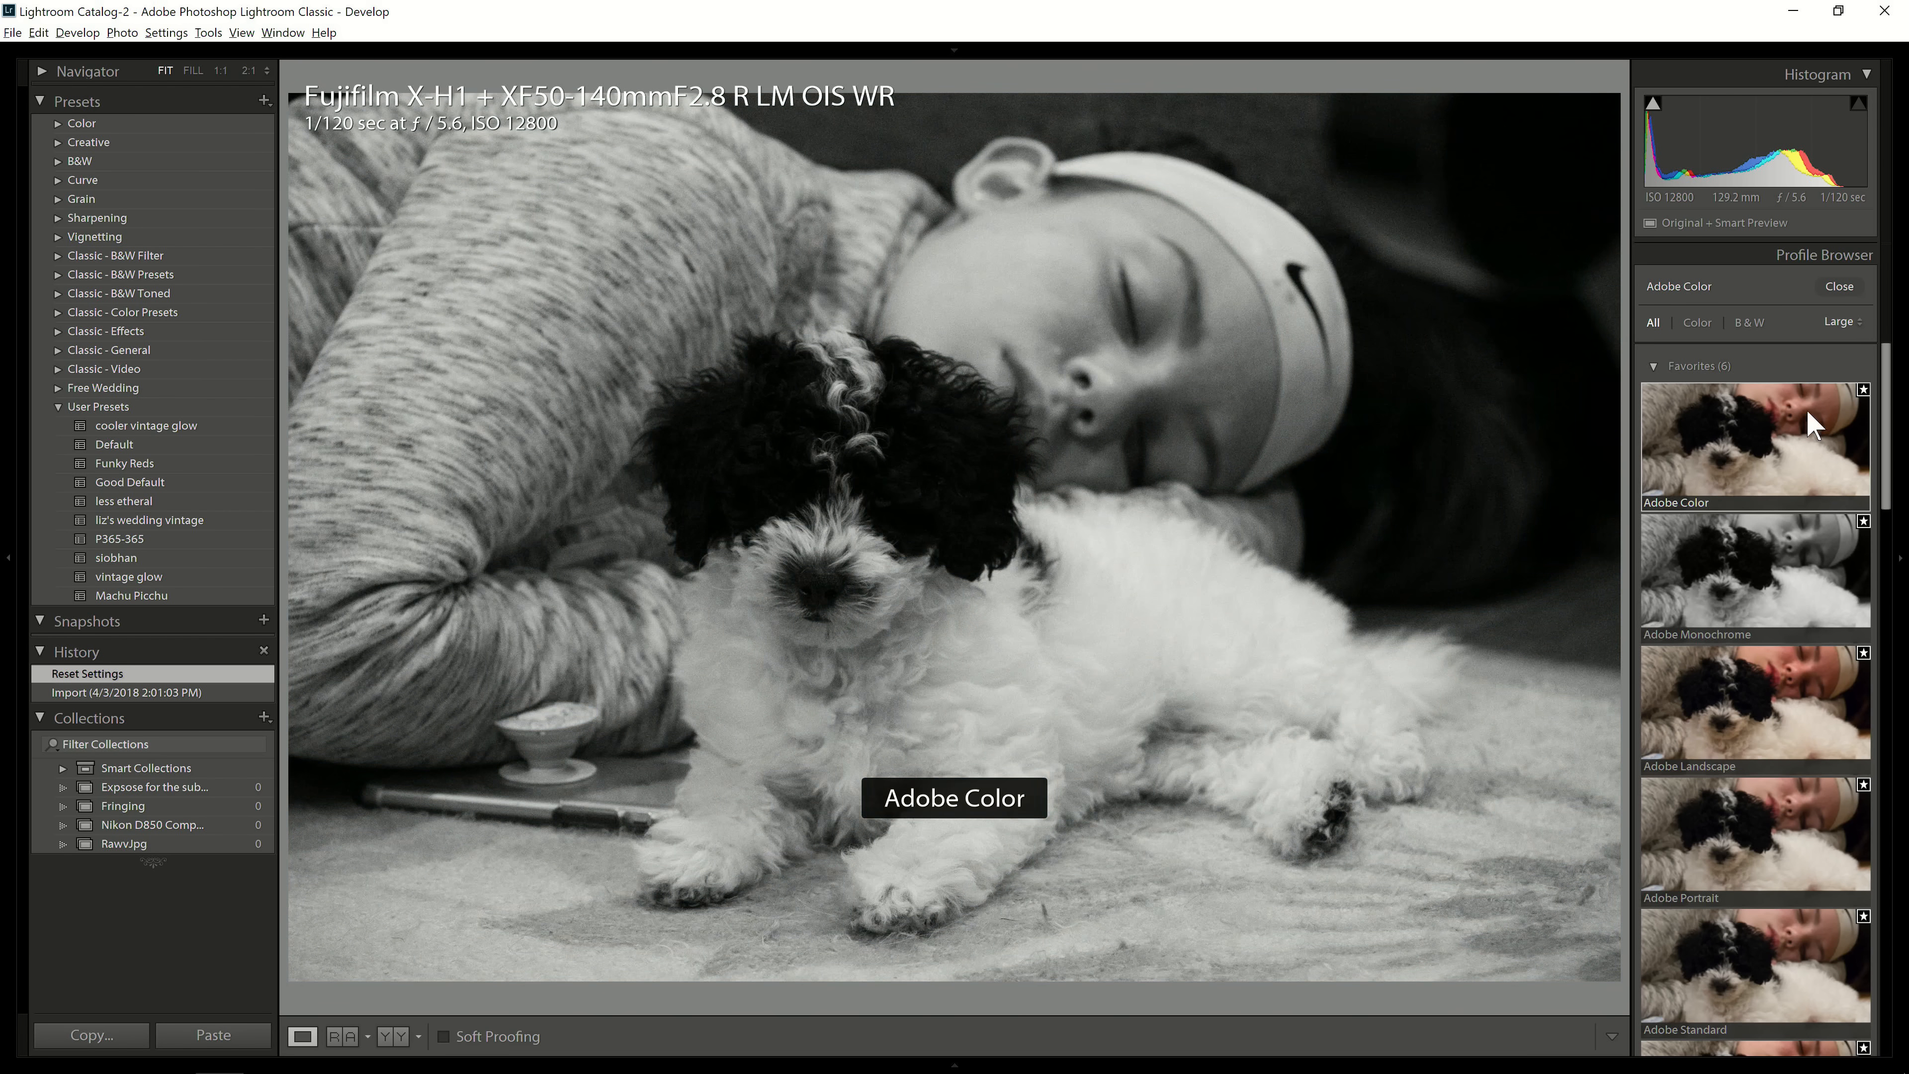
left_click(1841, 323)
left_click(1809, 342)
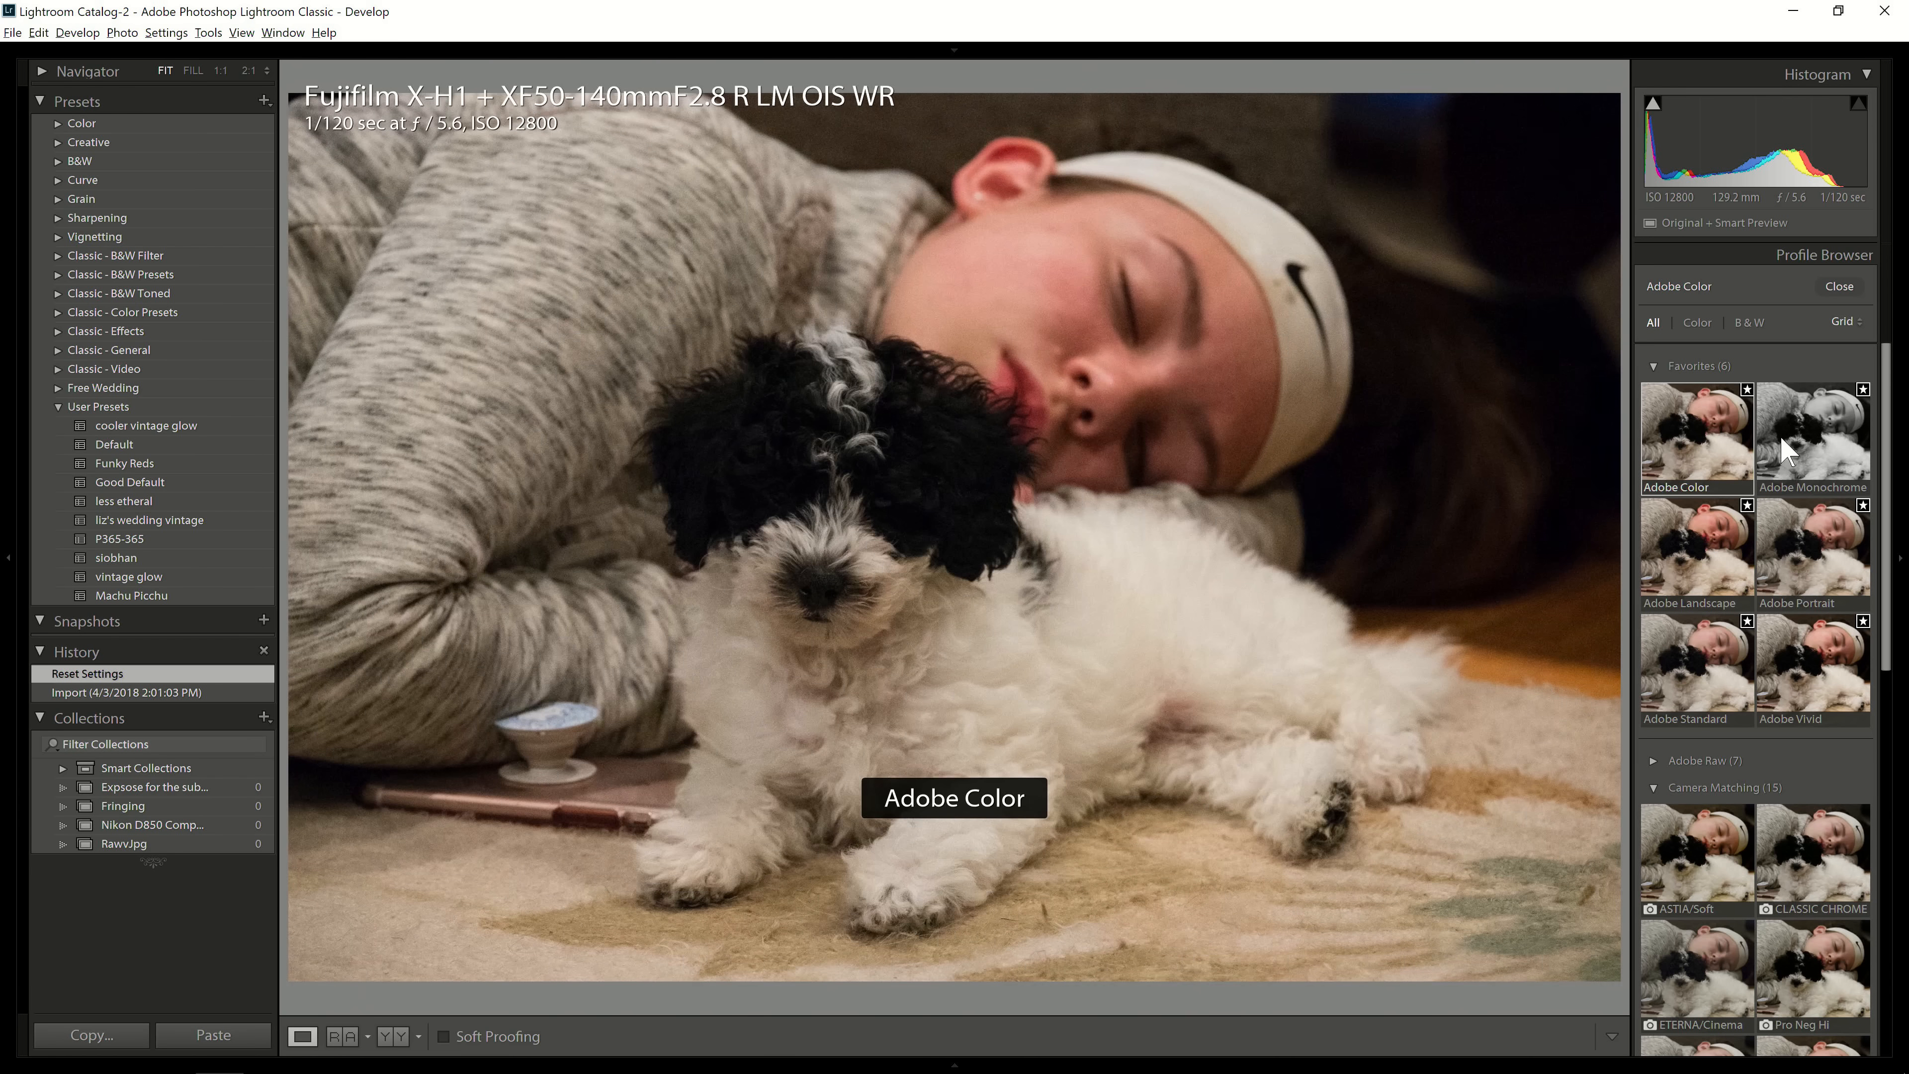
left_click(1840, 286)
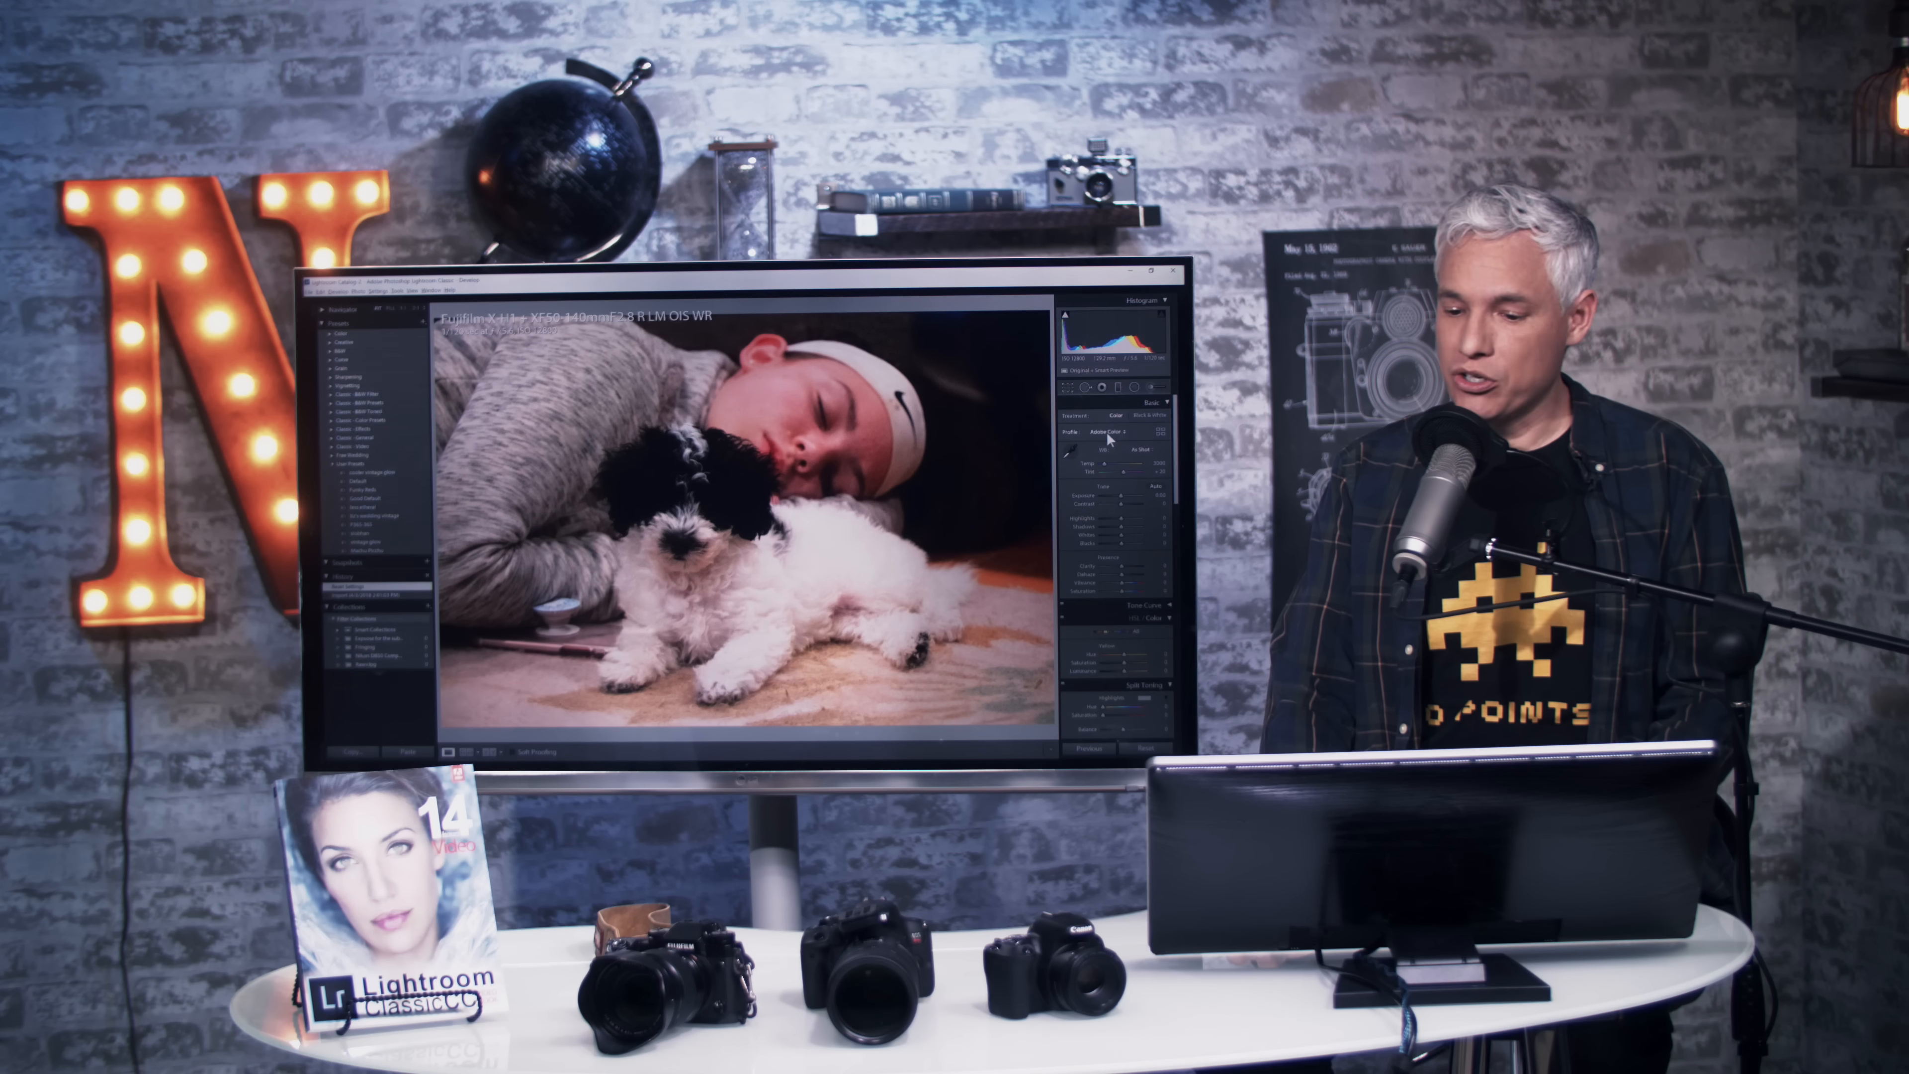
- Apply the Adobe Vivid profile to the puppy photo from the Profile Browser and adjust the photo's exposure
left_click(1741, 354)
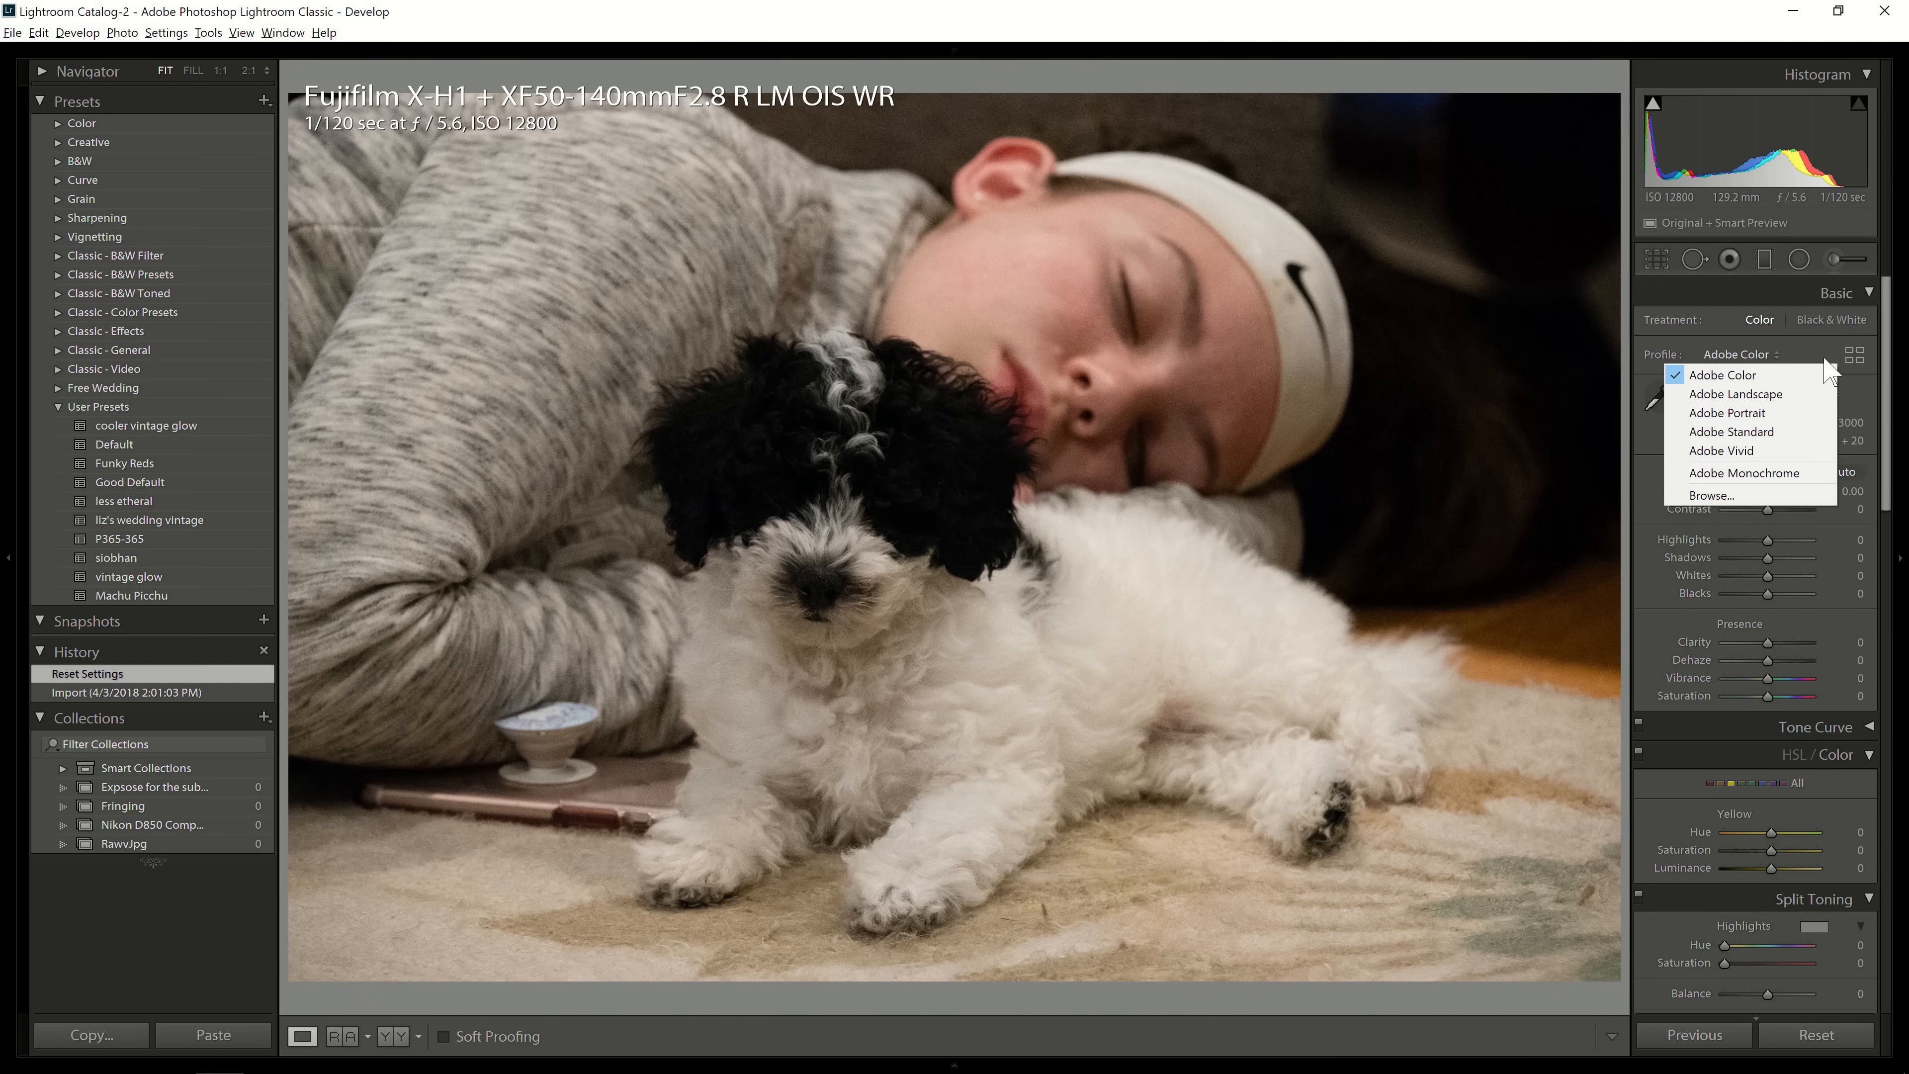
left_click(1857, 357)
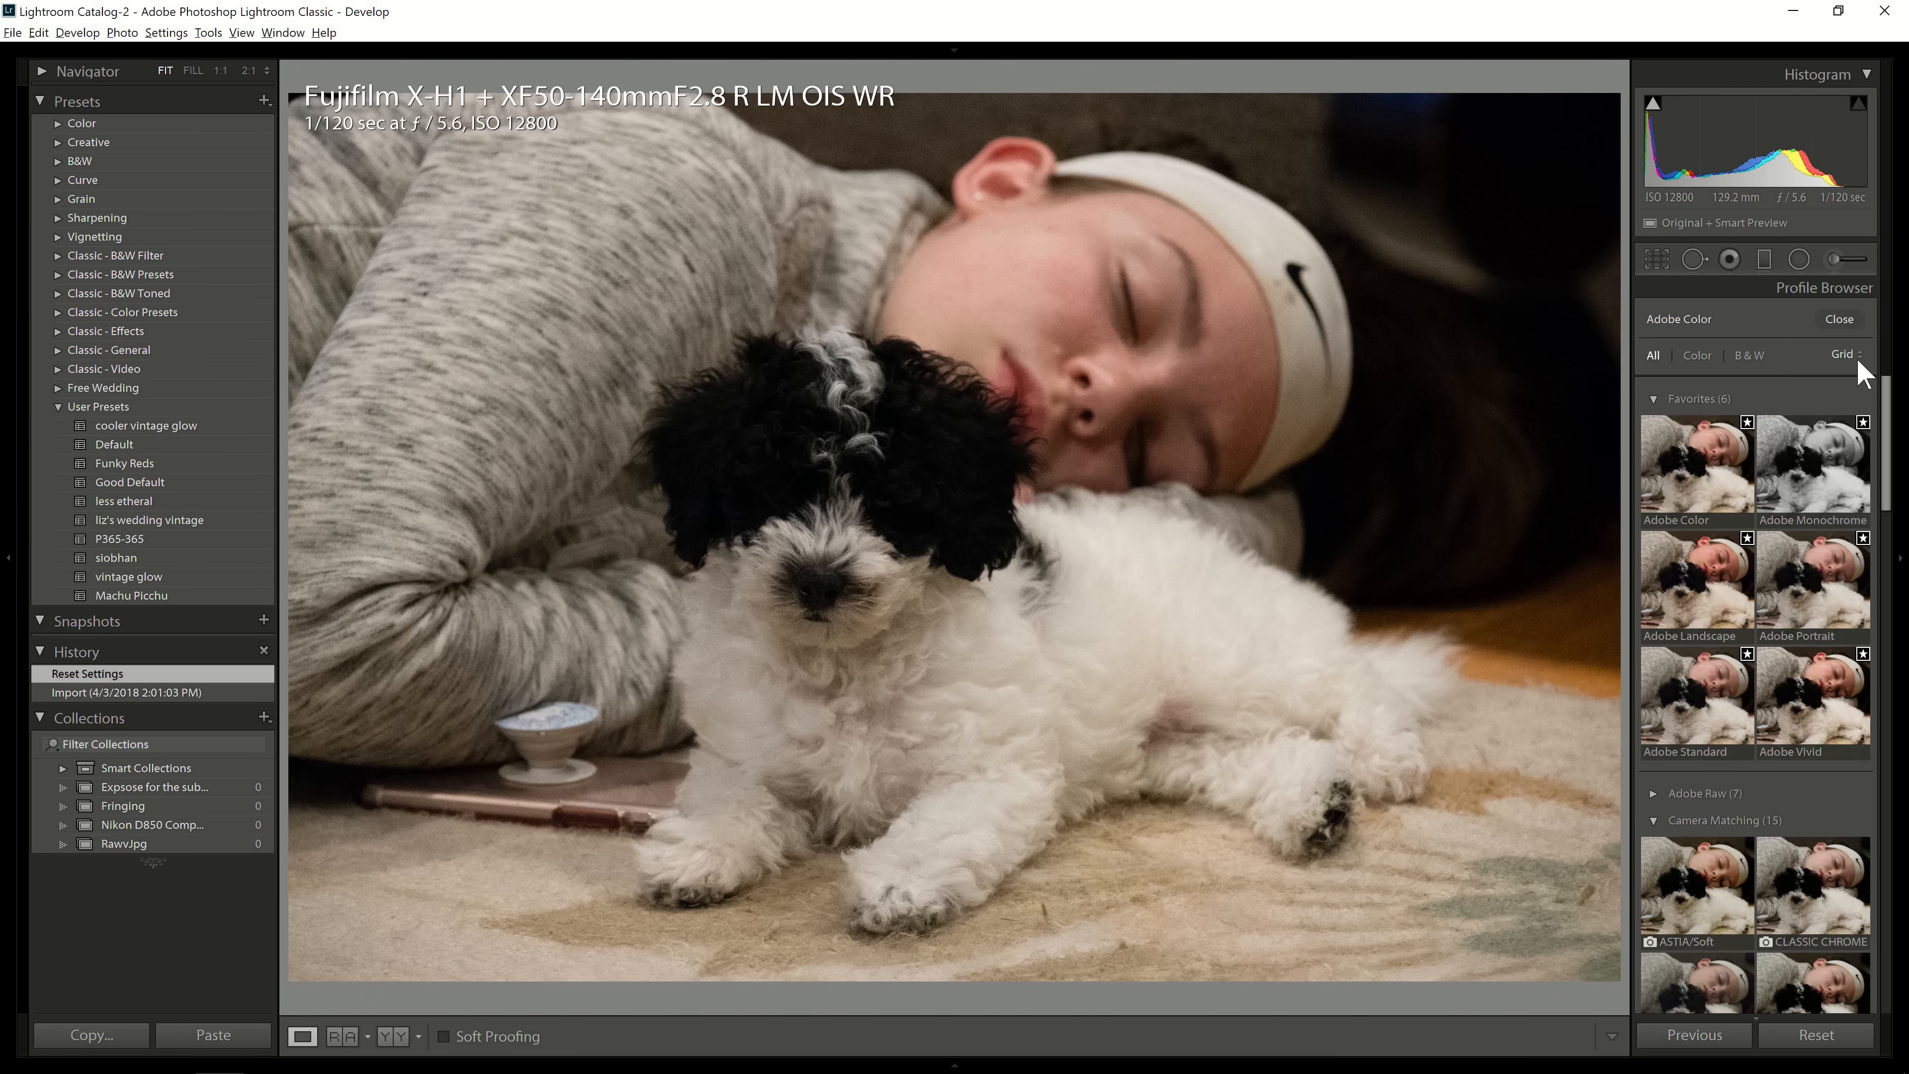
left_click(1800, 680)
left_click(1843, 292)
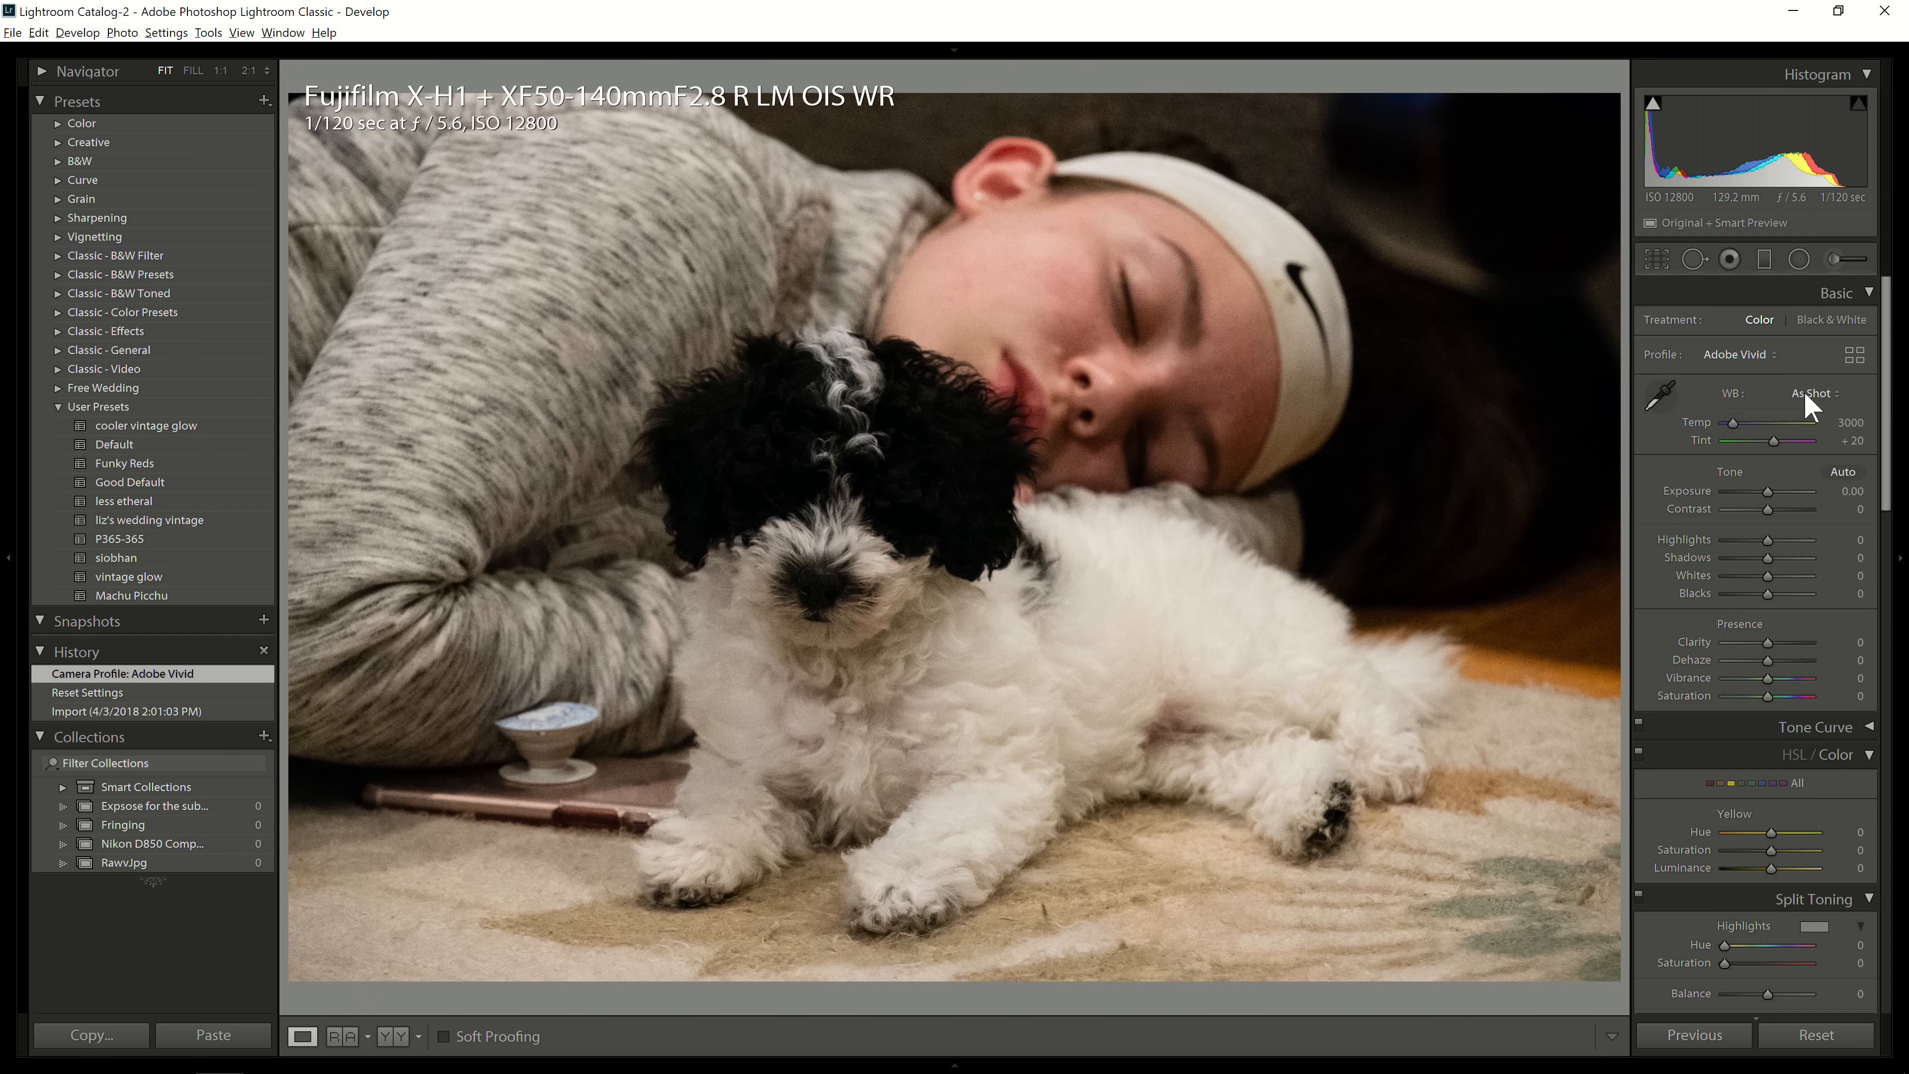
mouse_move(1768, 496)
left_mouse_down()
mouse_move(1793, 519)
mouse_move(1759, 530)
left_mouse_up()
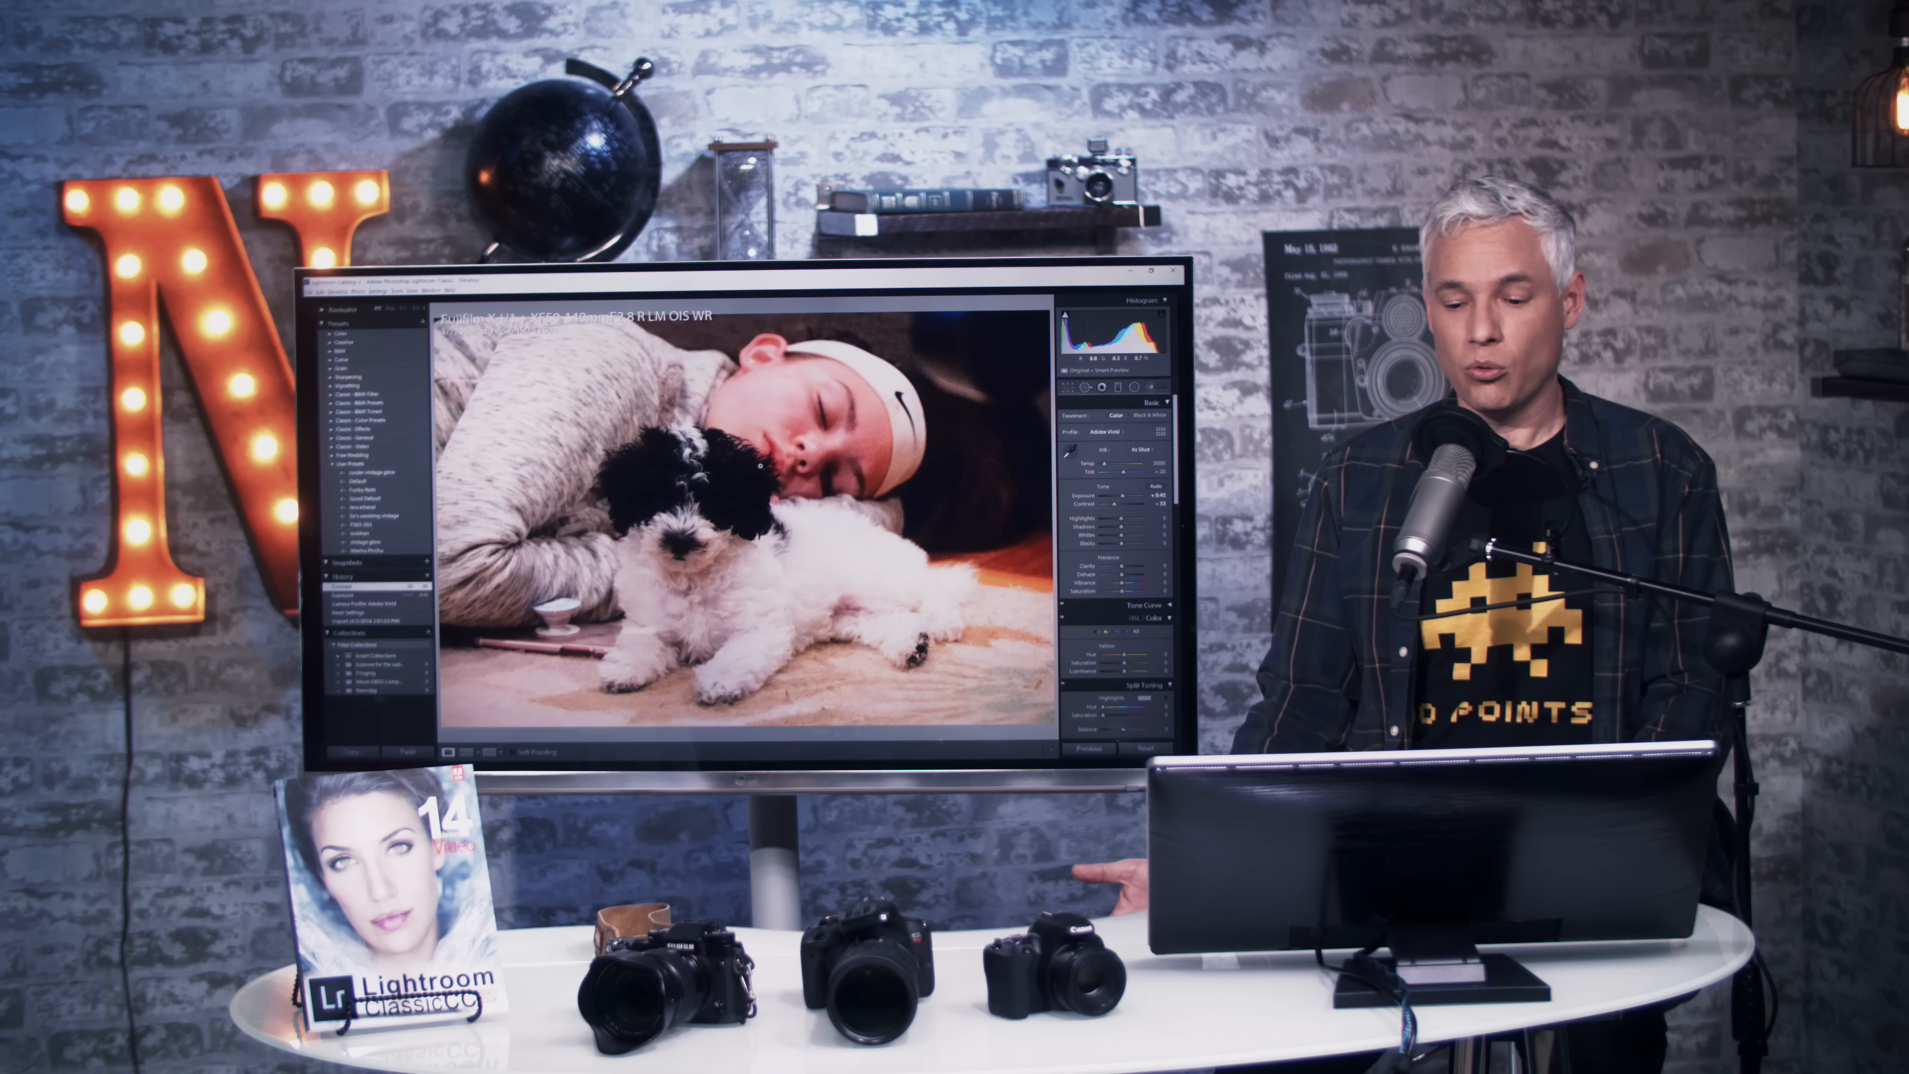
- Switch to the Google Slides presentation in Chrome and advance it to the next slide
key("alt+Tab")
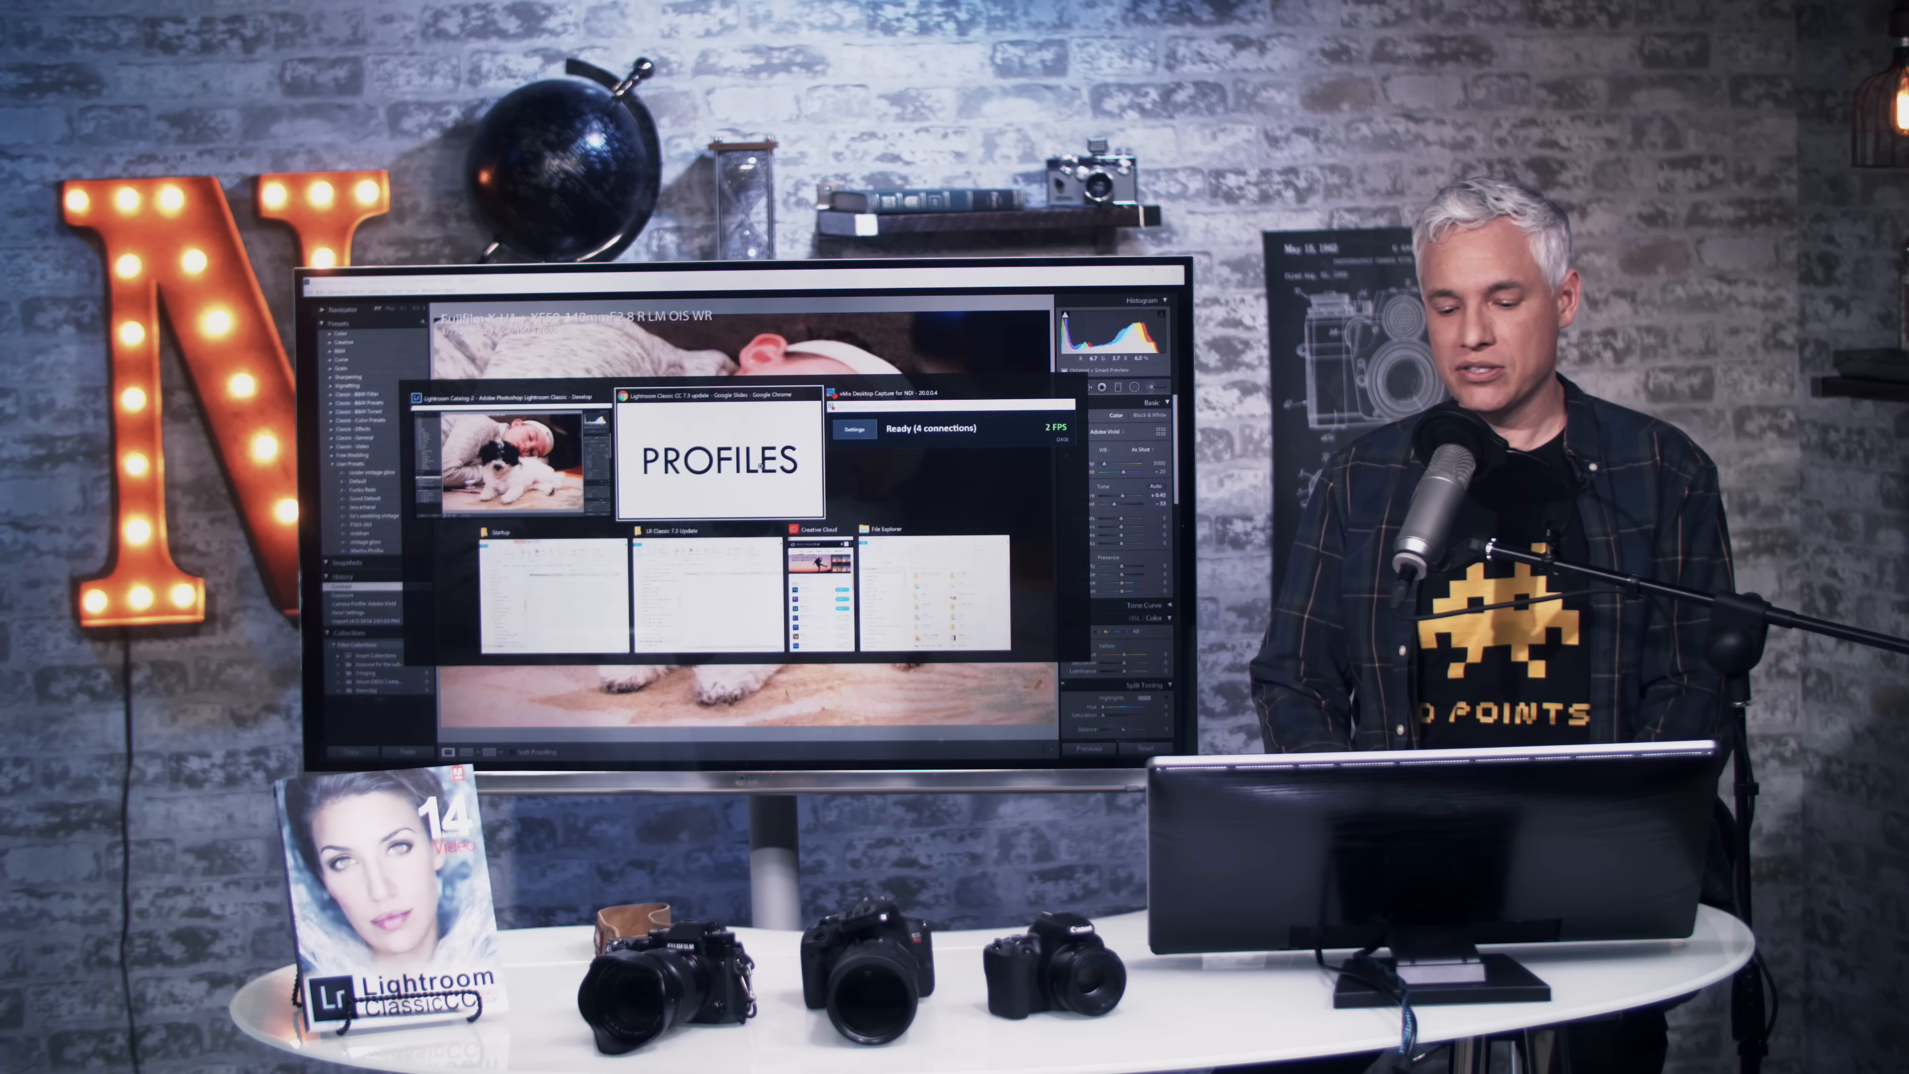
key("Right")
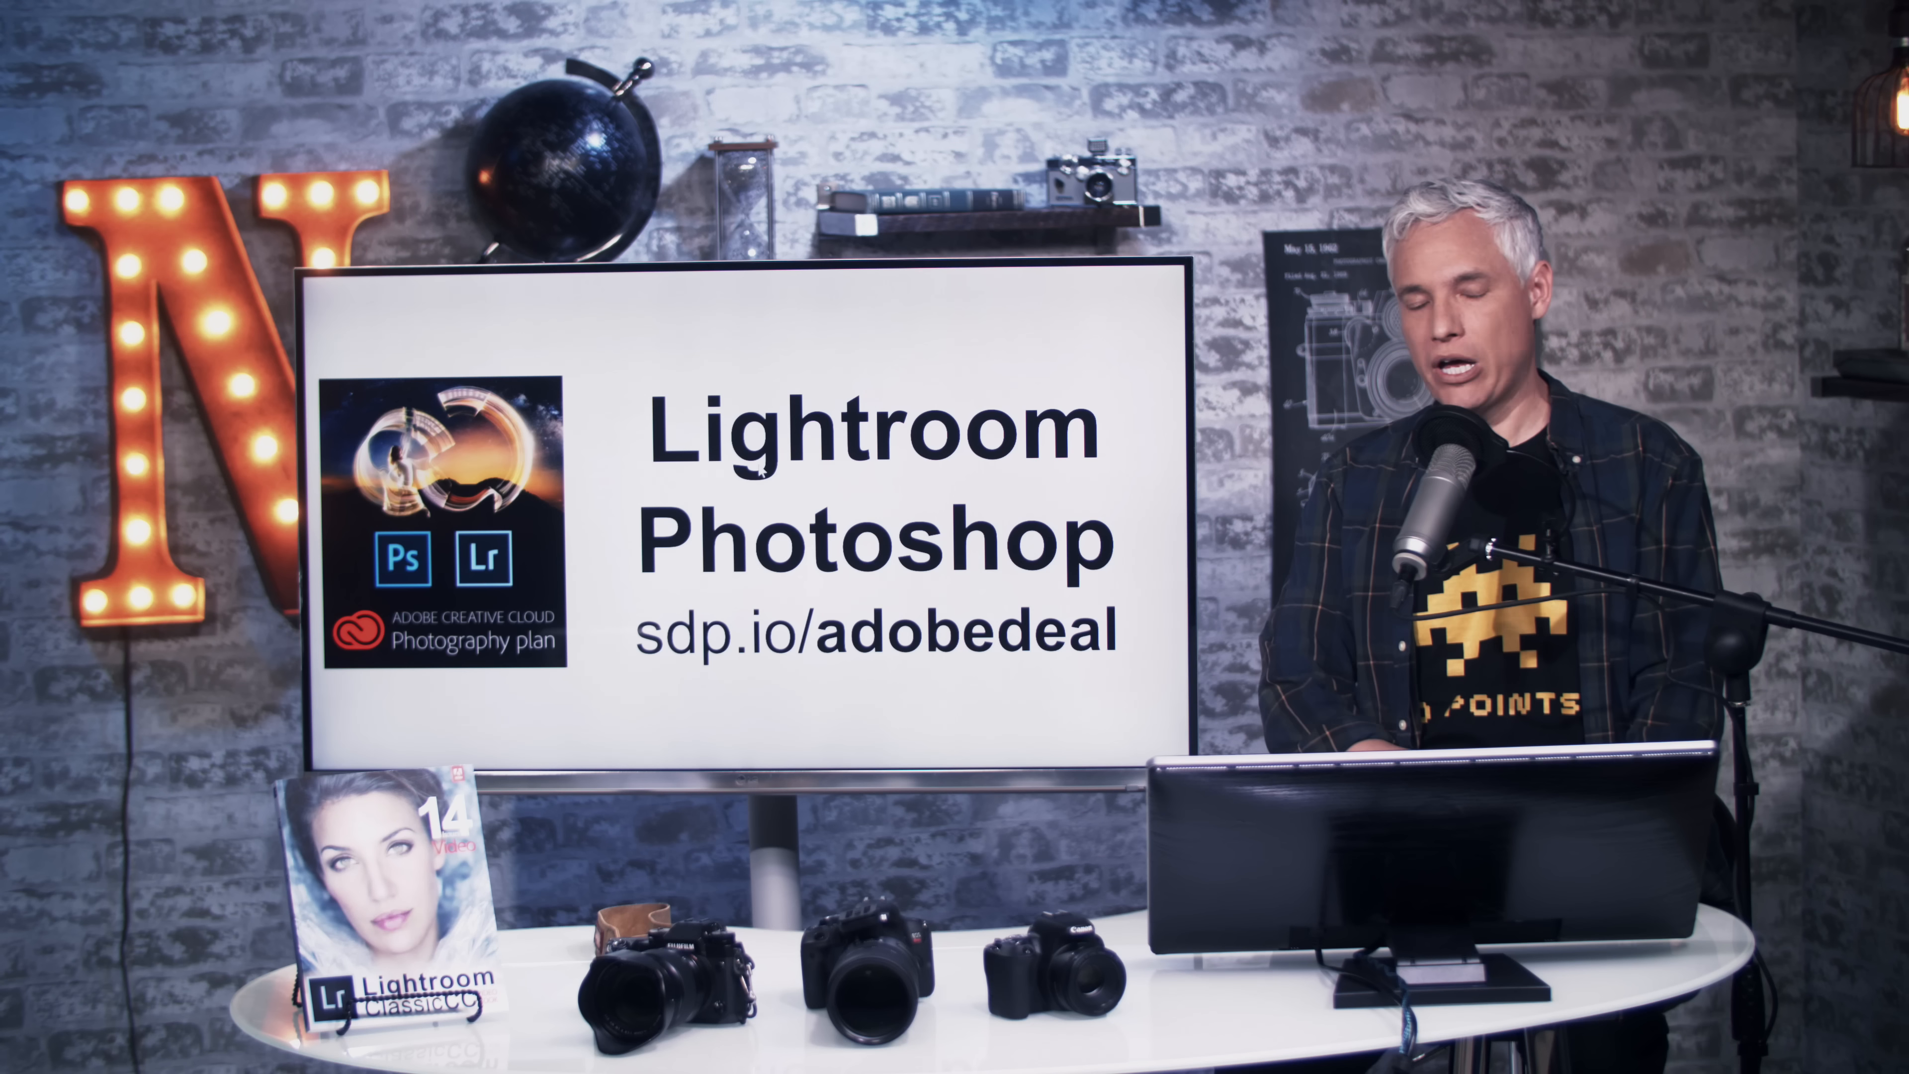